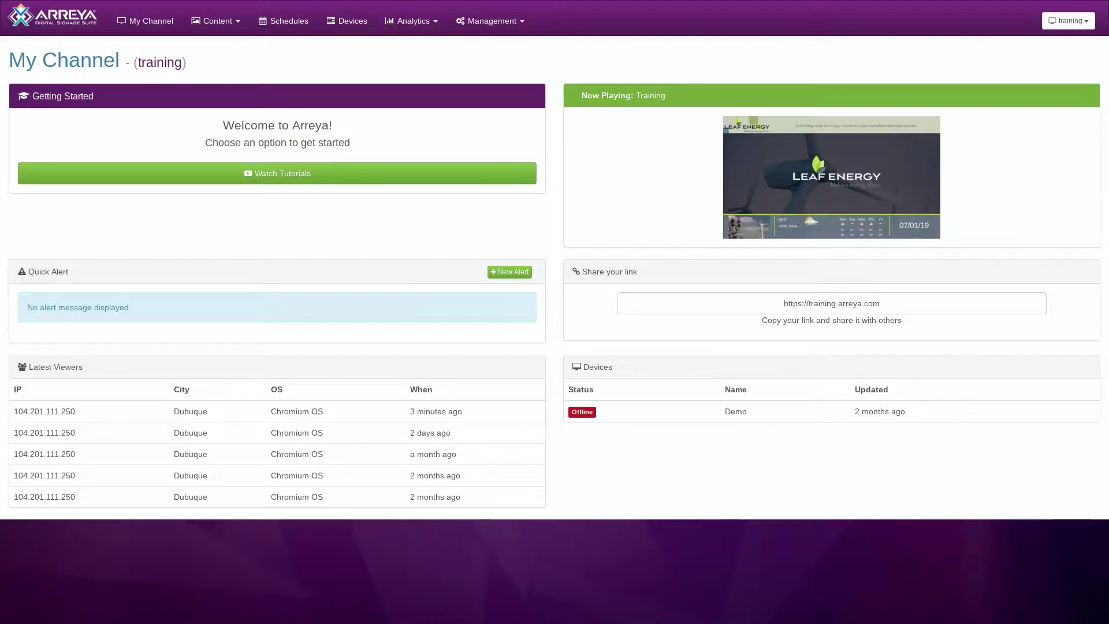
# Create a new slideshow named Energy Slides with the description "Leaf Energy slides".
pyautogui.click(220, 23)
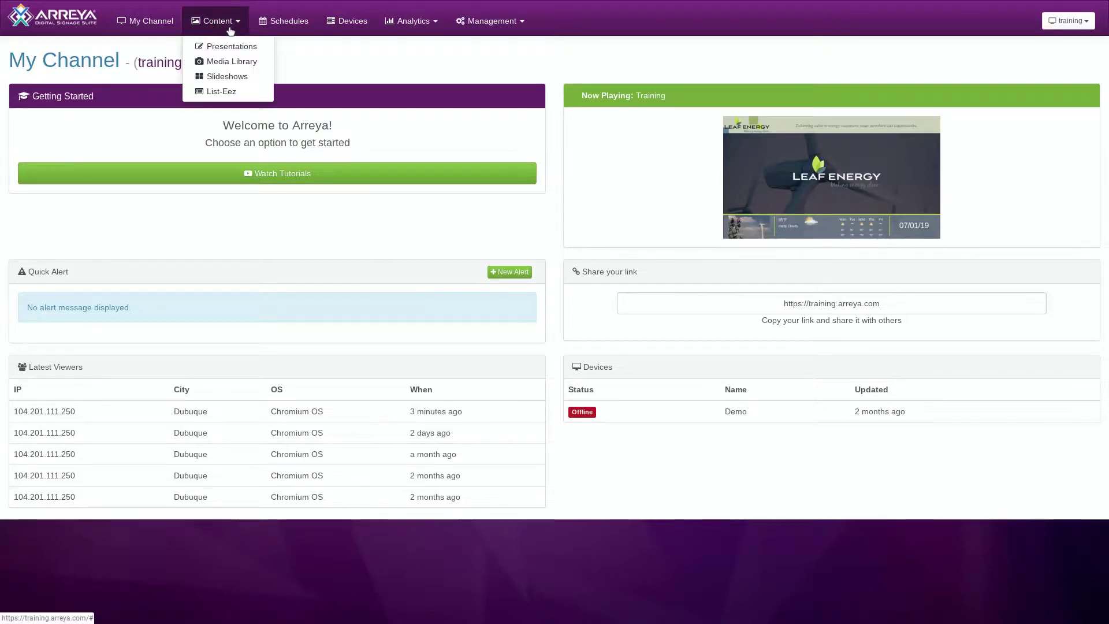
pyautogui.click(226, 76)
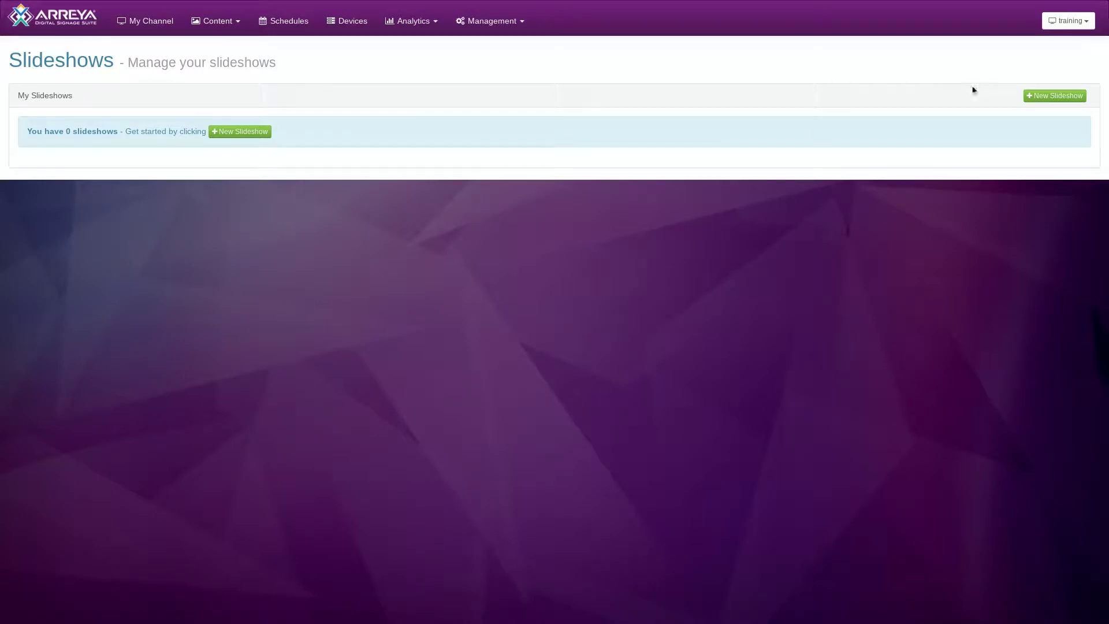
pyautogui.click(1034, 98)
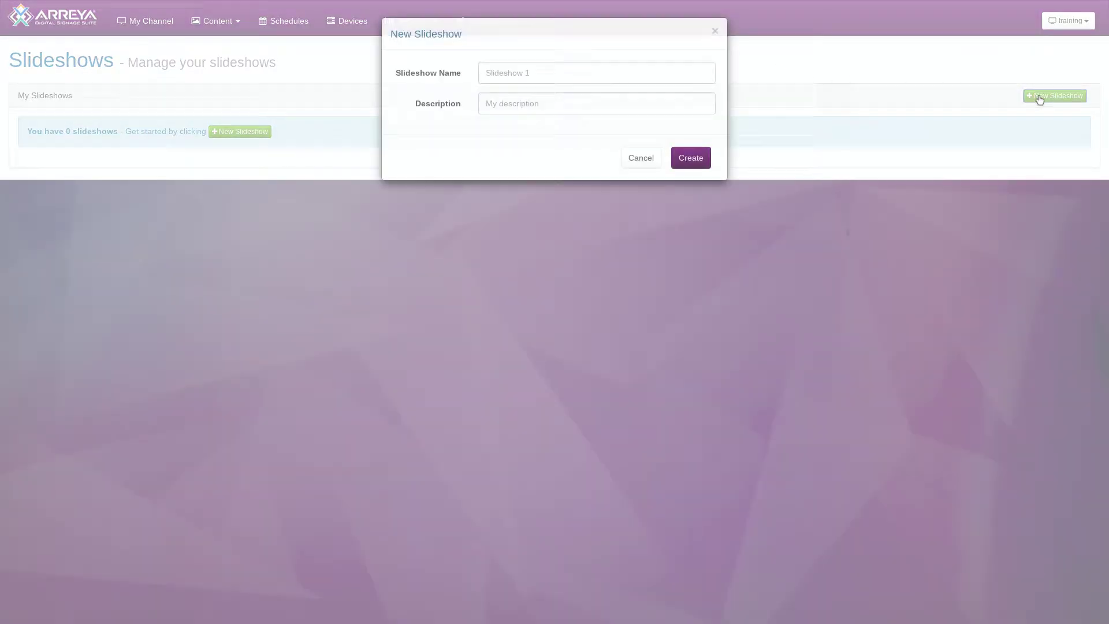
pyautogui.click(517, 77)
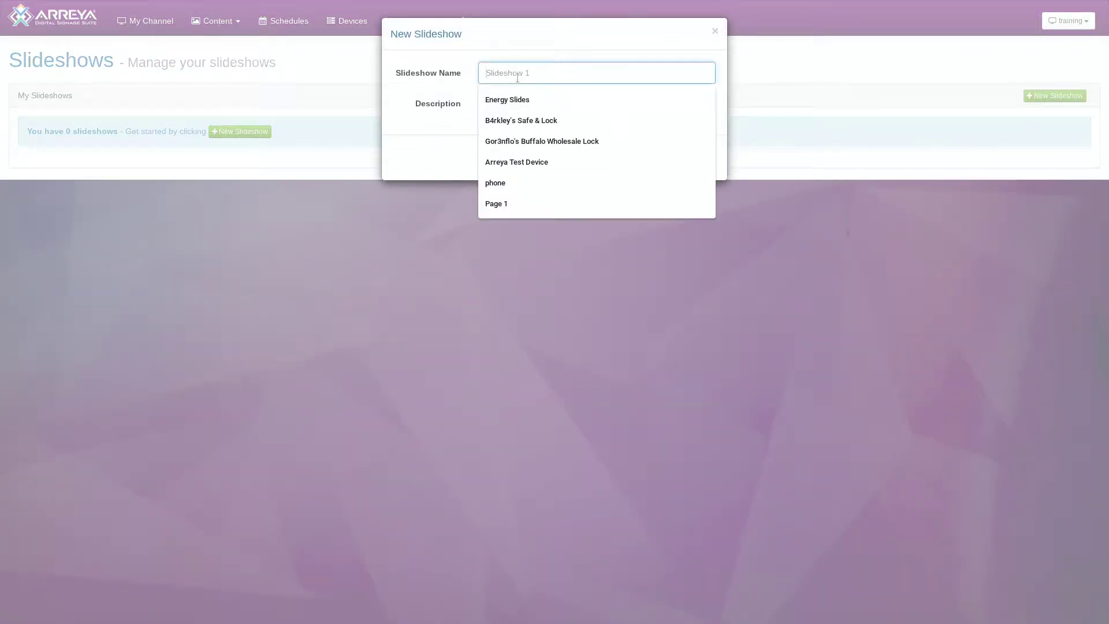
pyautogui.write('Ener')
pyautogui.click(511, 99)
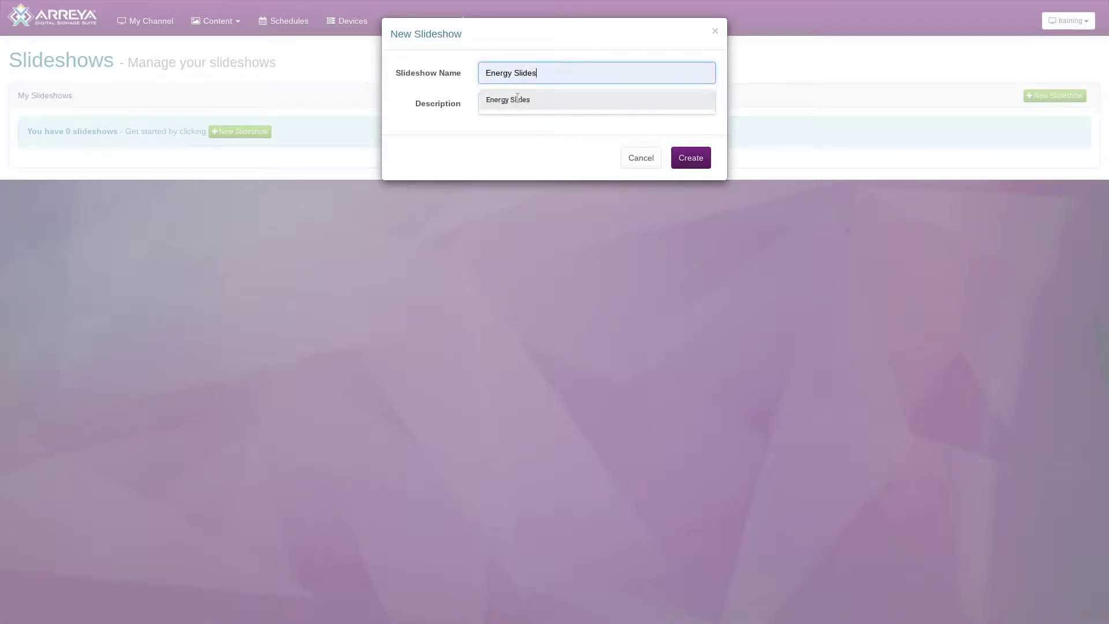
pyautogui.click(515, 103)
pyautogui.click(515, 127)
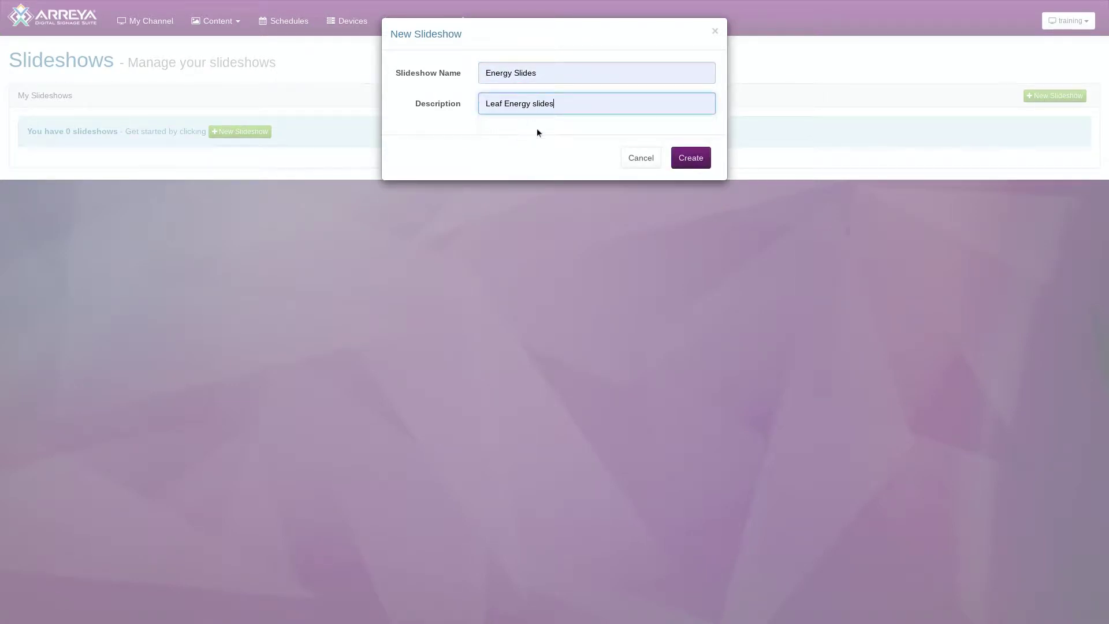
pyautogui.click(689, 159)
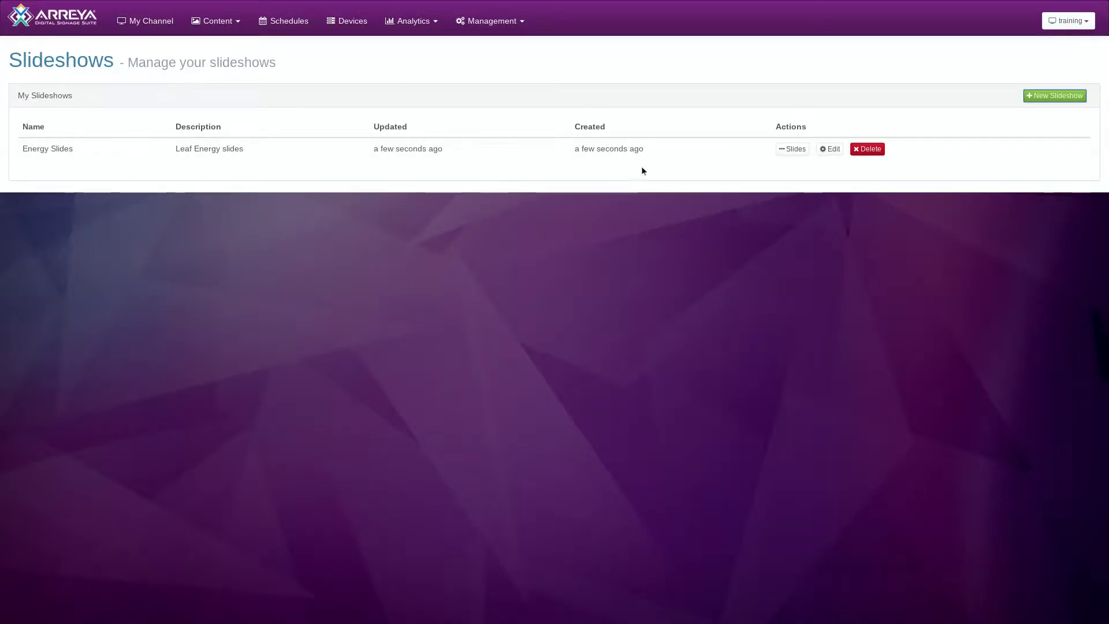
# Add the Wind Turbine video, the Daisy with Wind Turbine image and six Sunshine images as slides to Energy Slides, skipping the yellow flower.
pyautogui.click(788, 154)
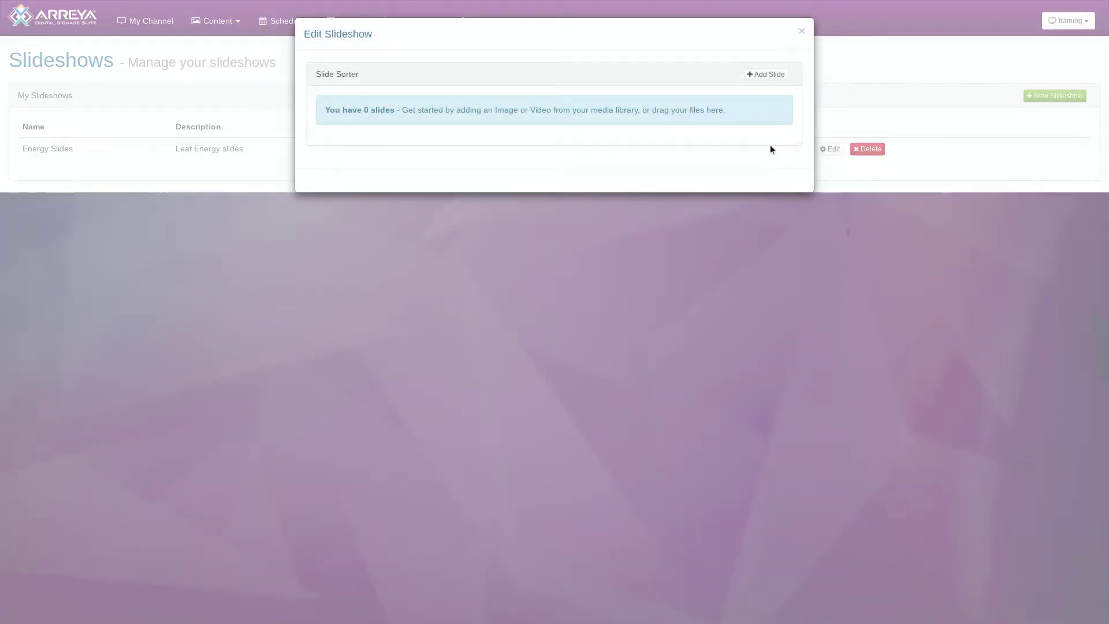
pyautogui.click(765, 75)
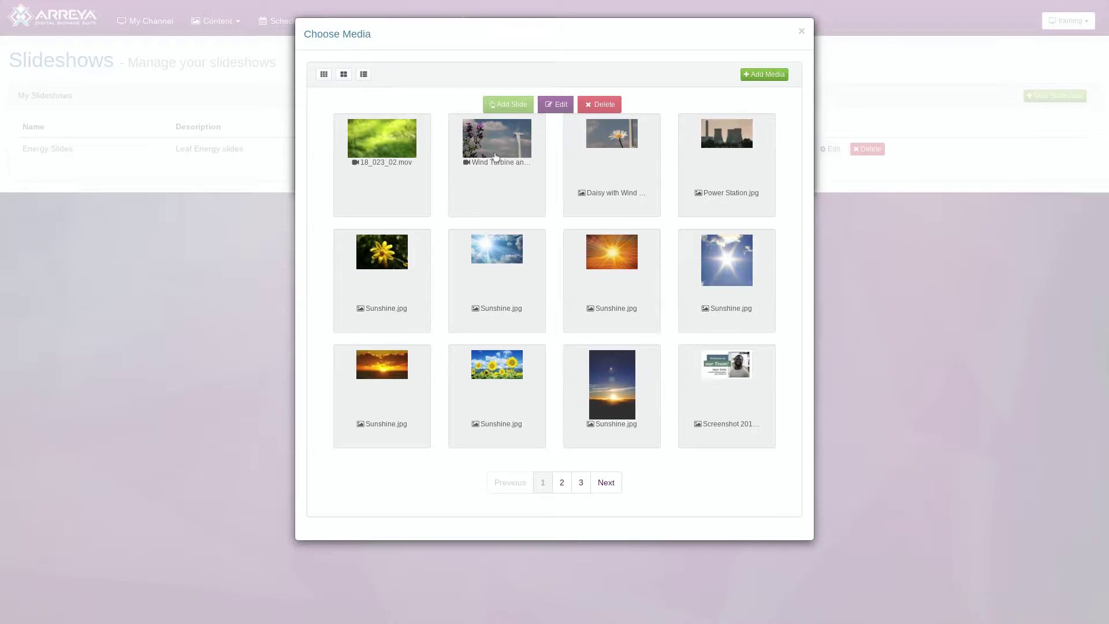
pyautogui.click(513, 162)
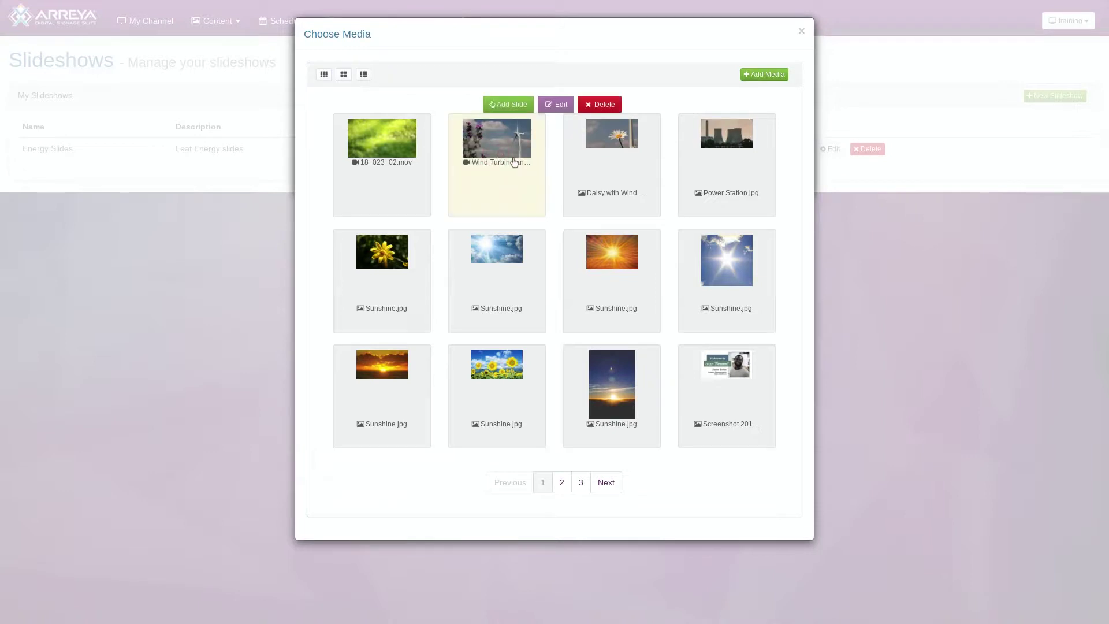
pyautogui.click(597, 154)
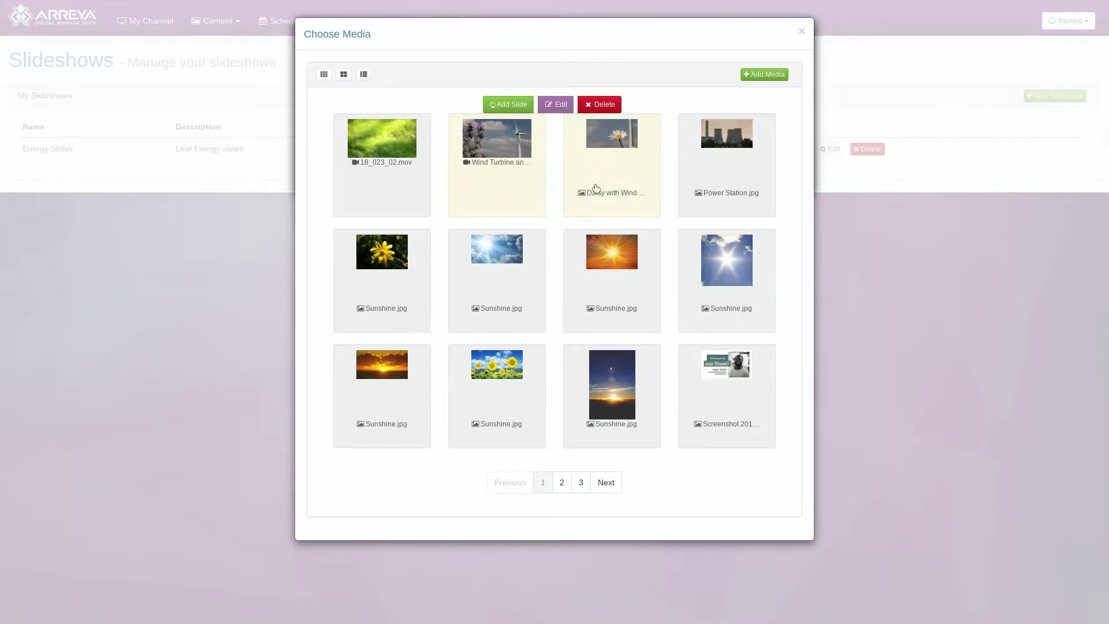
pyautogui.click(609, 253)
pyautogui.click(506, 259)
pyautogui.click(732, 282)
pyautogui.click(392, 399)
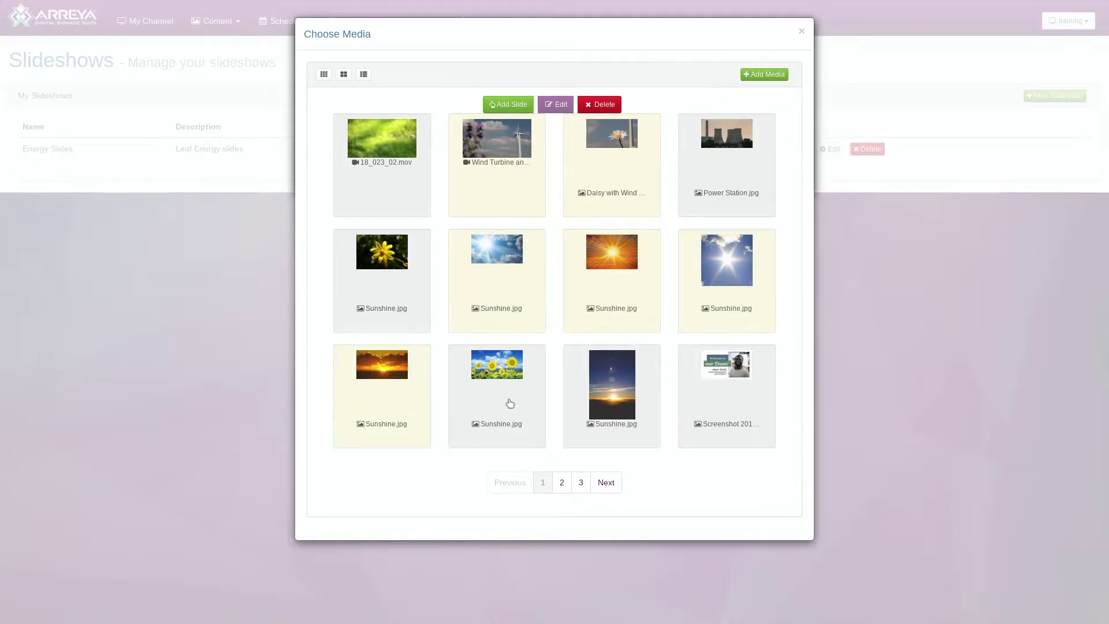
pyautogui.click(510, 403)
pyautogui.click(603, 404)
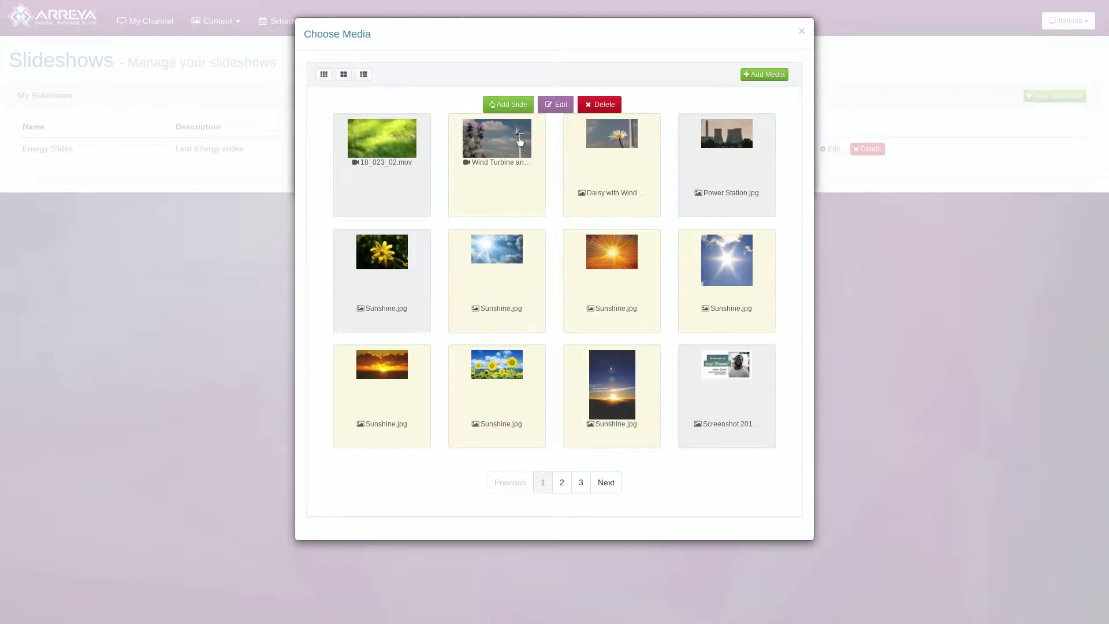
pyautogui.click(508, 107)
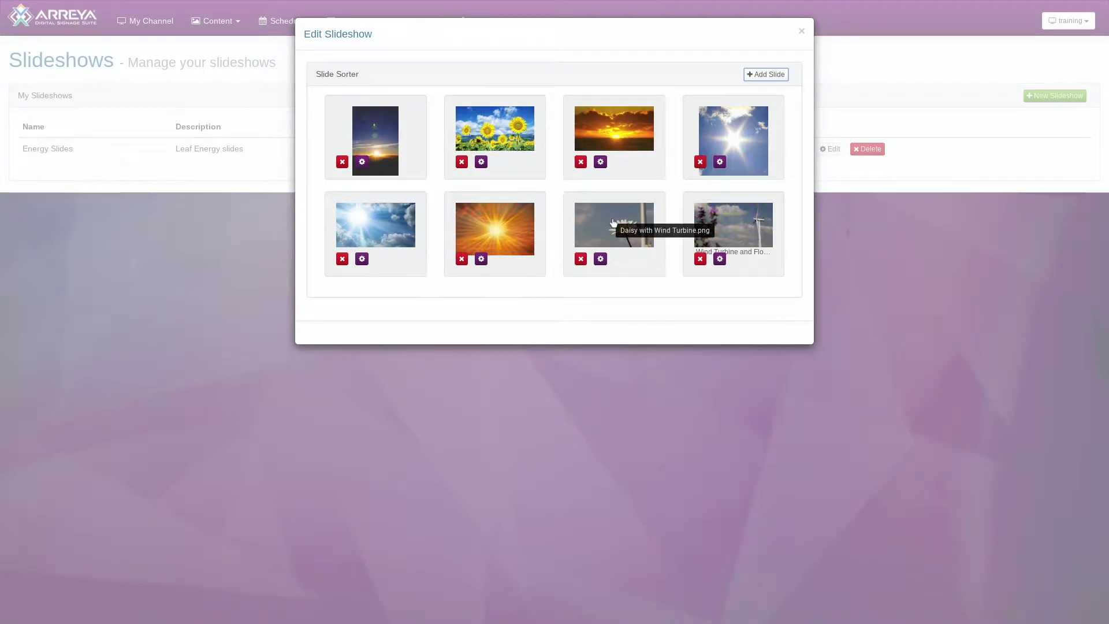
# Move the daisy slide to first place and the wind turbine video to second, and delete the sunflower slide.
pyautogui.moveTo(613, 223); pyautogui.dragTo(373, 134)
pyautogui.moveTo(726, 234); pyautogui.dragTo(482, 153)
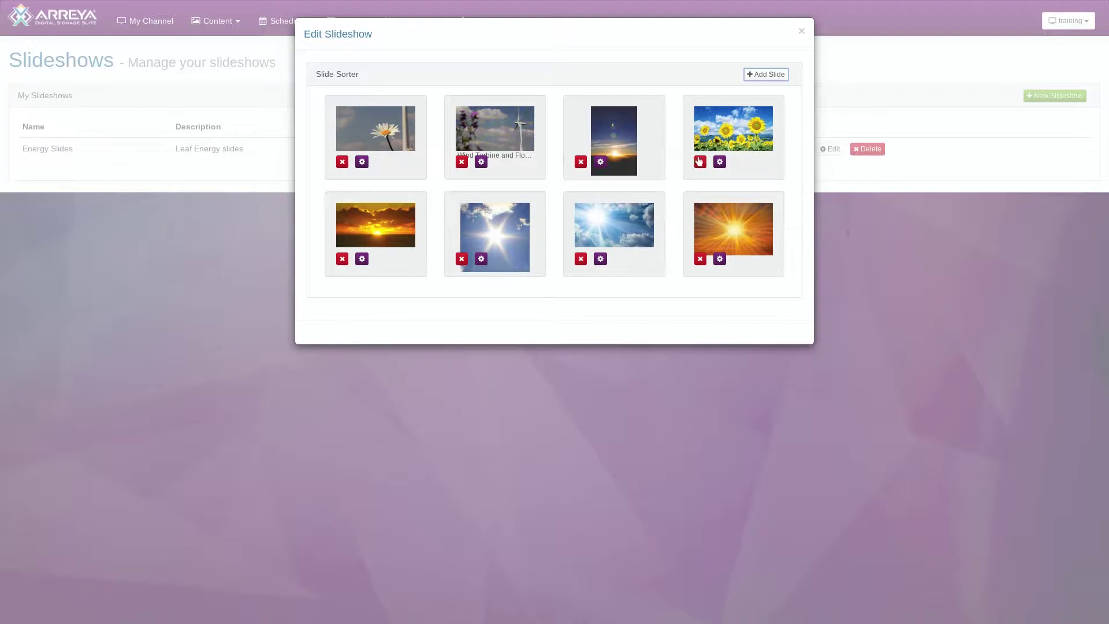
pyautogui.click(700, 161)
pyautogui.click(697, 75)
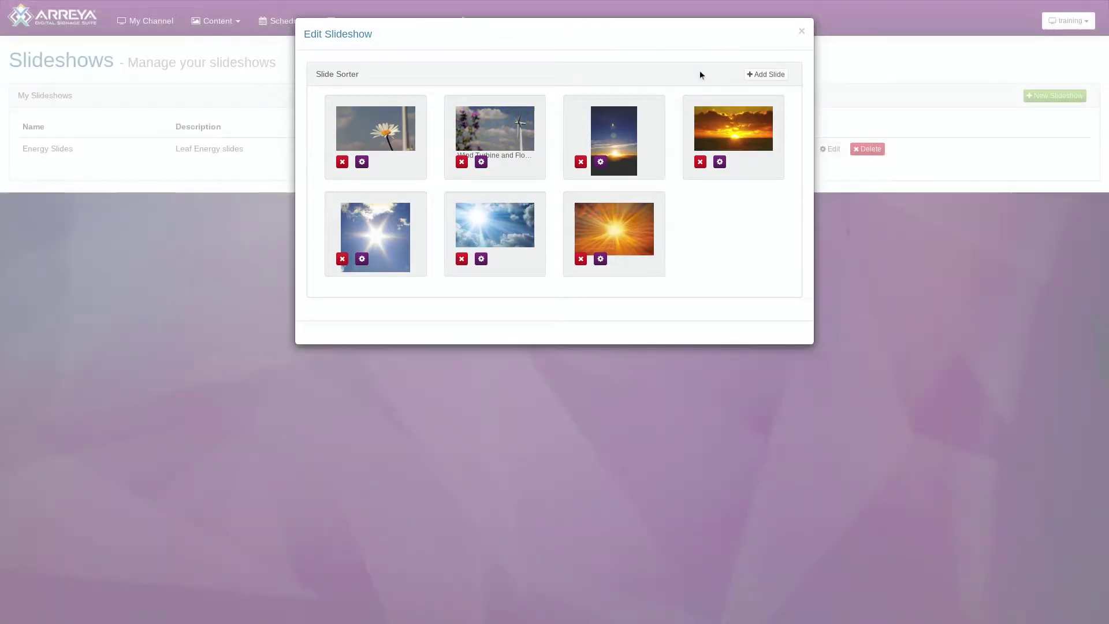
# Open the wind turbine slide's settings, check the transition options, and set its start date and time to 07/03/2019 12:00 AM.
pyautogui.click(482, 166)
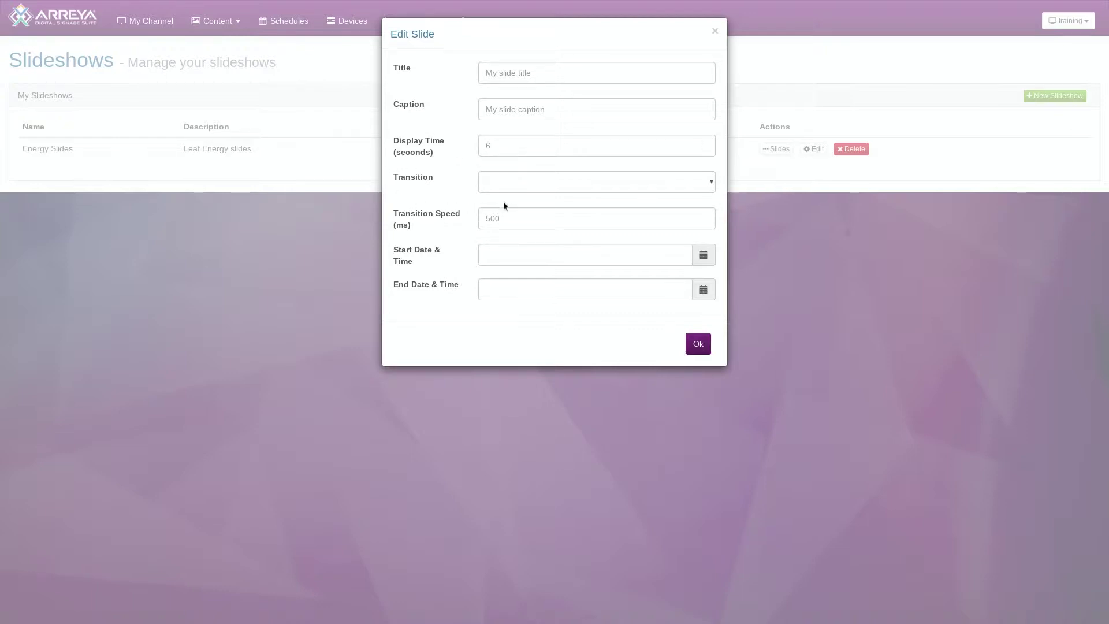
pyautogui.click(525, 183)
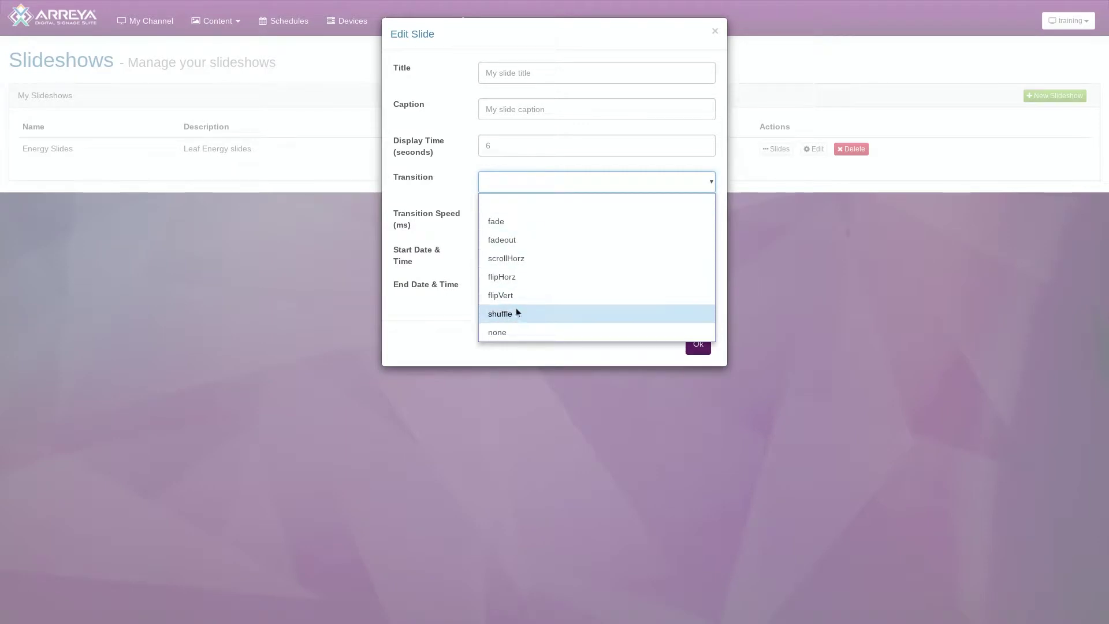
pyautogui.click(465, 204)
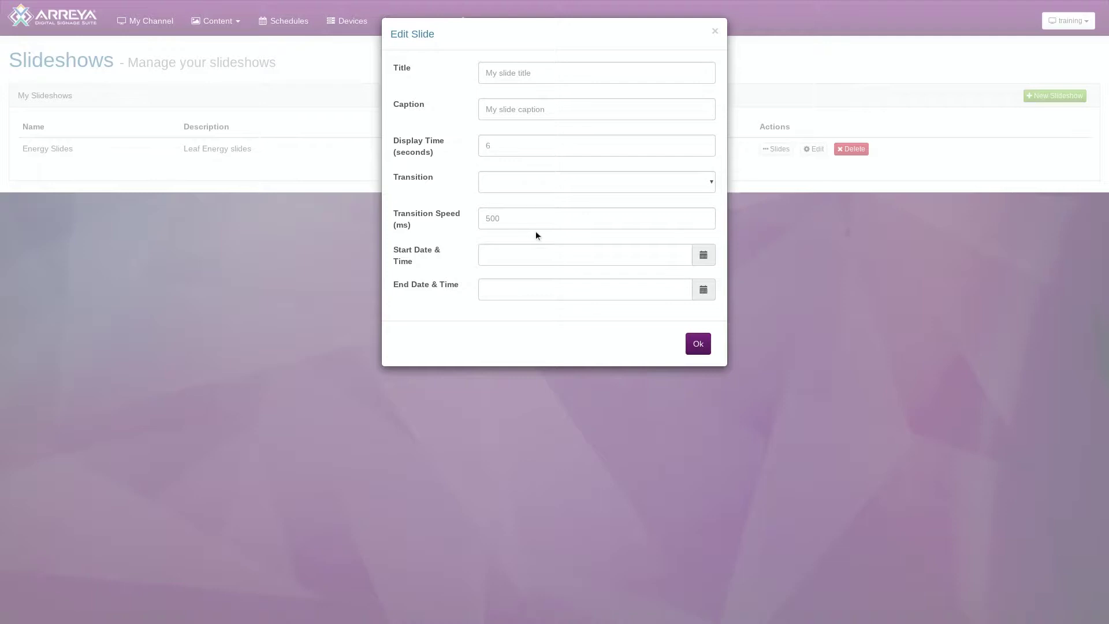
pyautogui.click(515, 254)
pyautogui.click(702, 257)
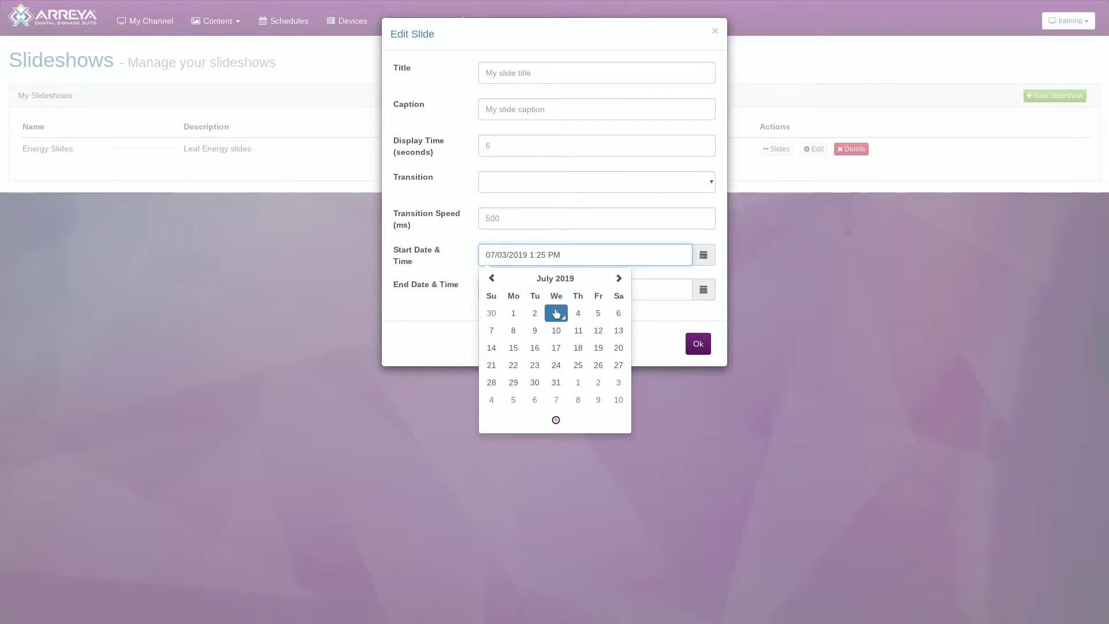
pyautogui.click(556, 420)
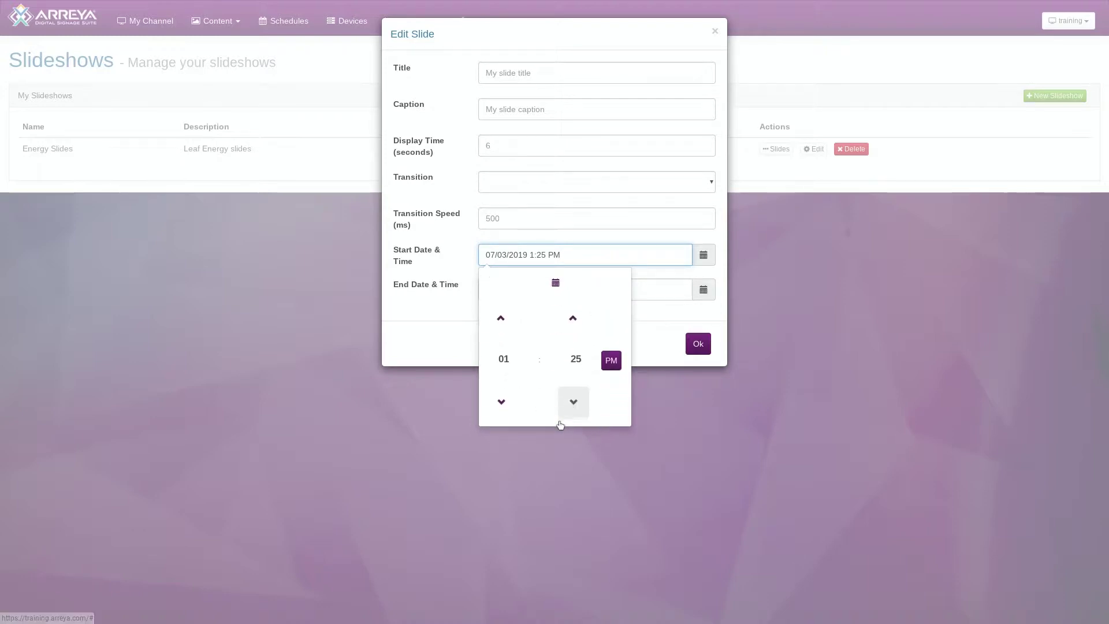
pyautogui.click(503, 361)
pyautogui.click(503, 314)
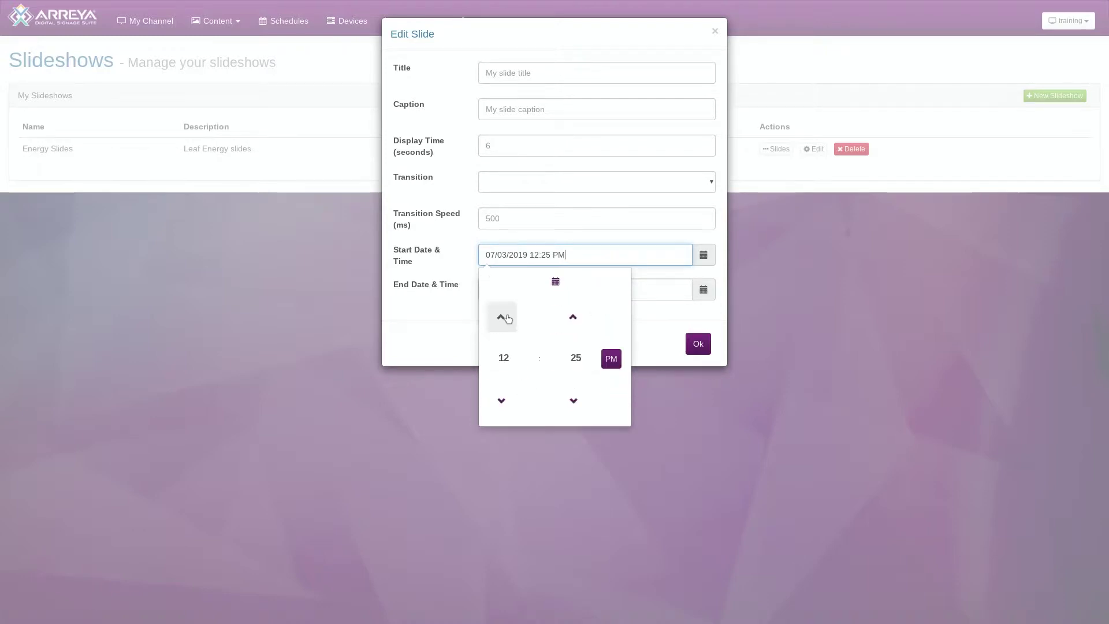
pyautogui.click(576, 358)
pyautogui.click(506, 319)
pyautogui.click(611, 358)
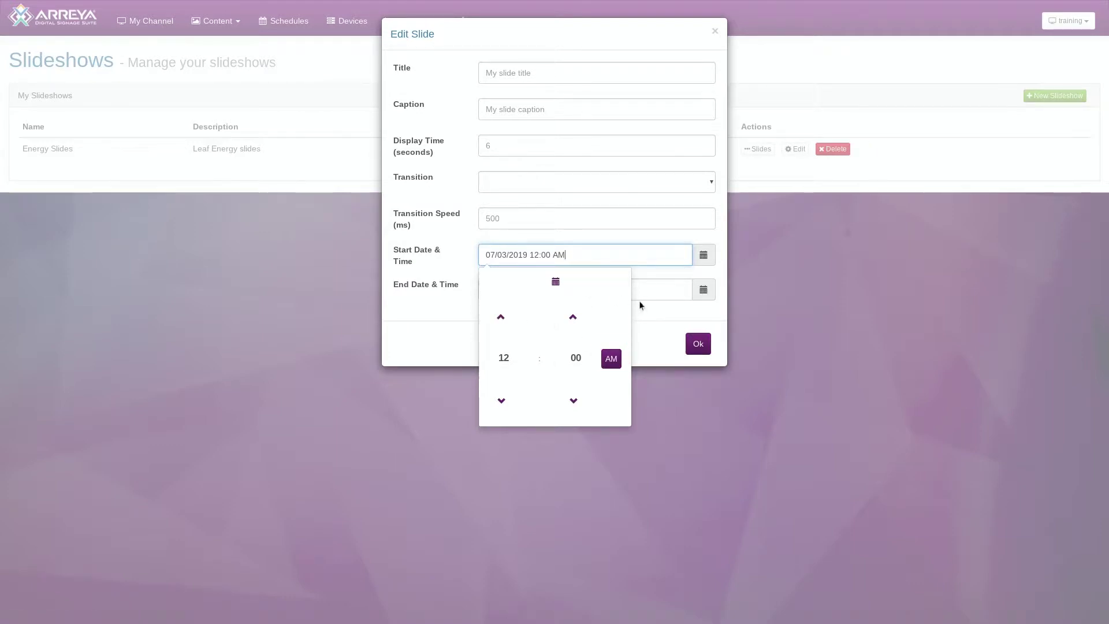
# Set the slide's end date and time to 07/31/2019 6:25 PM, accept the settings and close the slideshow editor.
pyautogui.click(653, 296)
pyautogui.click(704, 291)
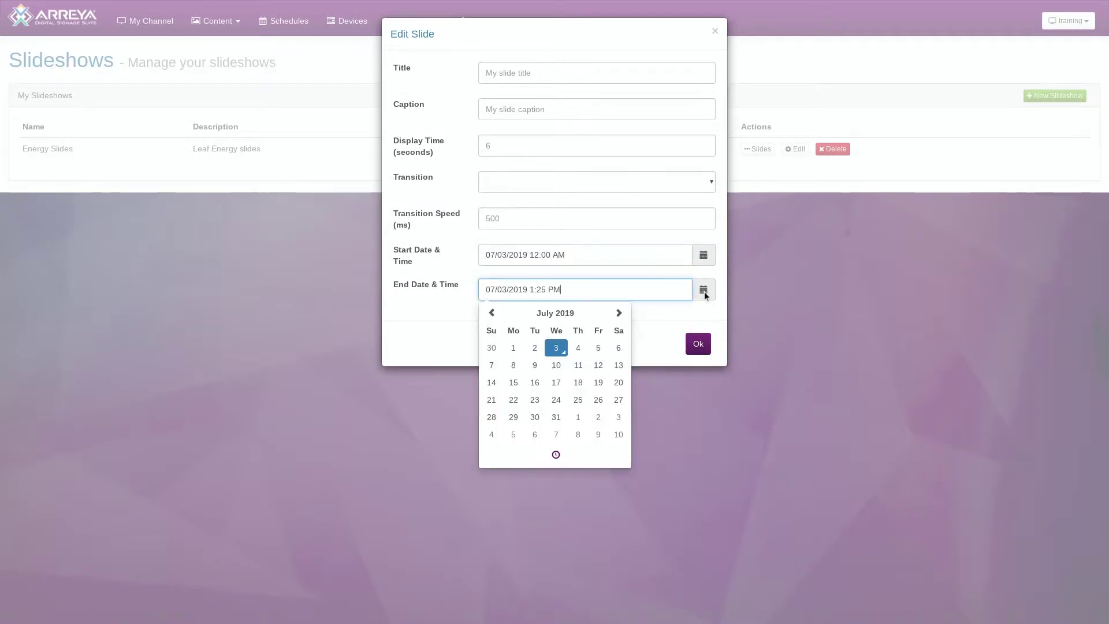
pyautogui.click(555, 415)
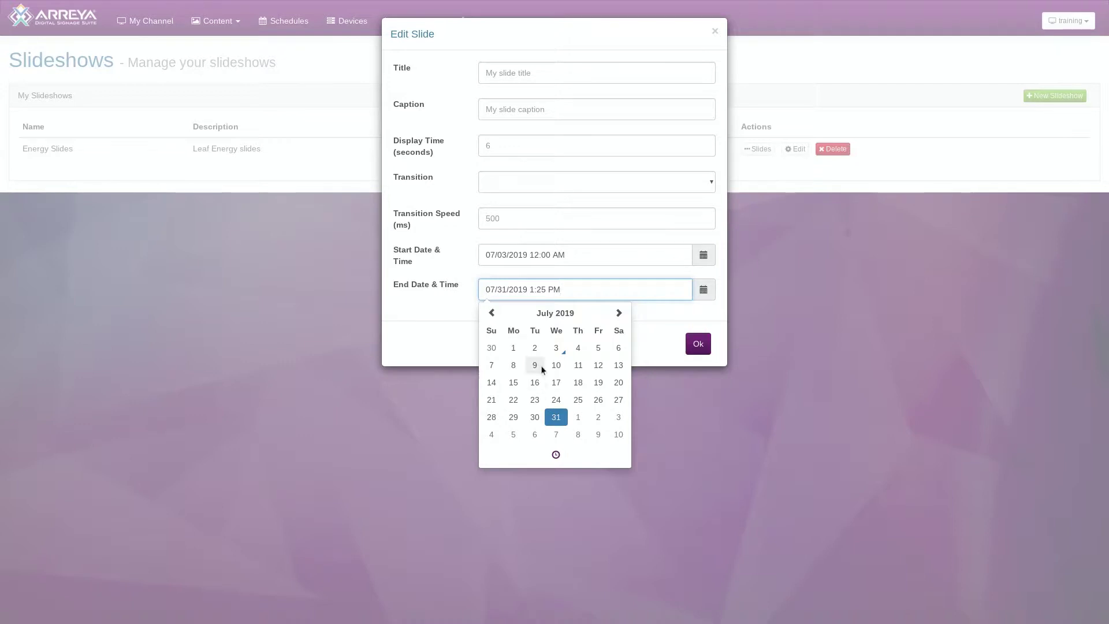
pyautogui.click(556, 455)
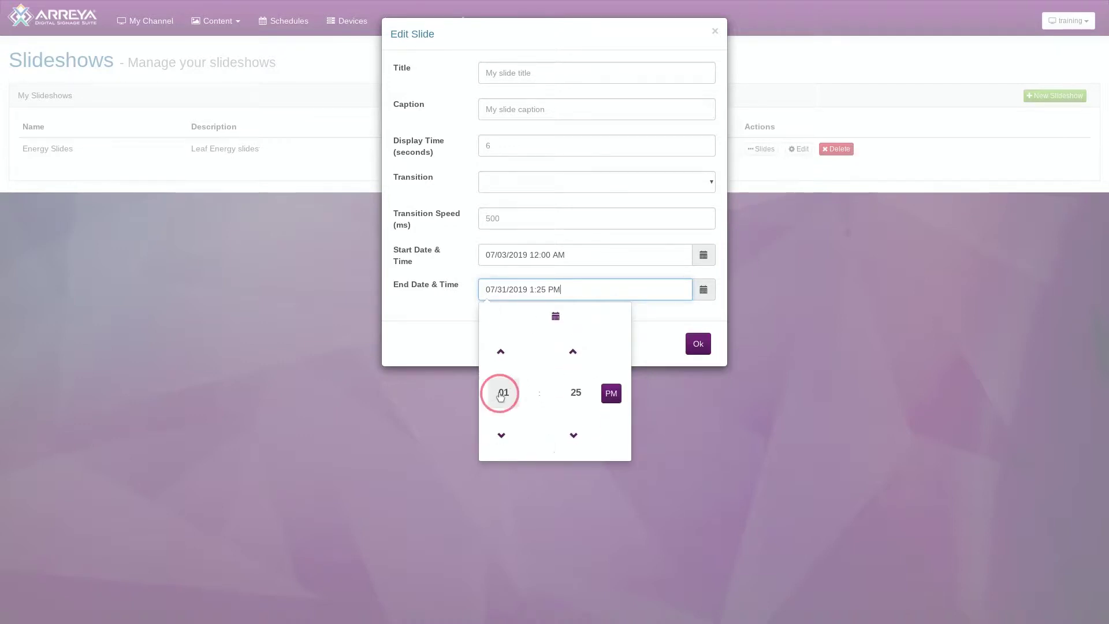
pyautogui.click(504, 392)
pyautogui.click(572, 384)
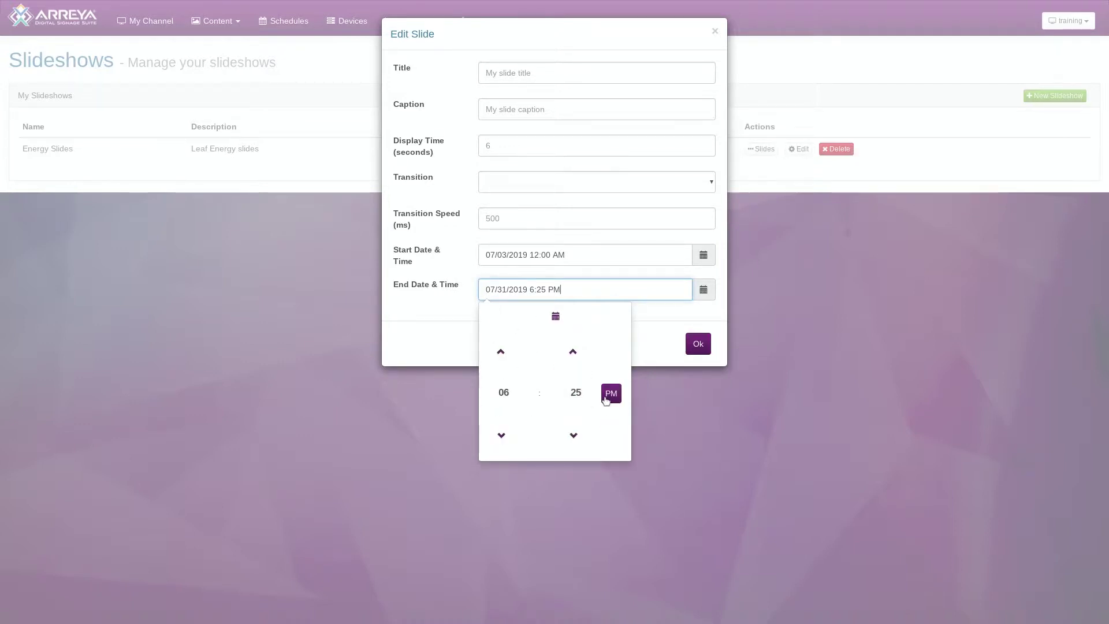
pyautogui.click(611, 392)
pyautogui.click(667, 352)
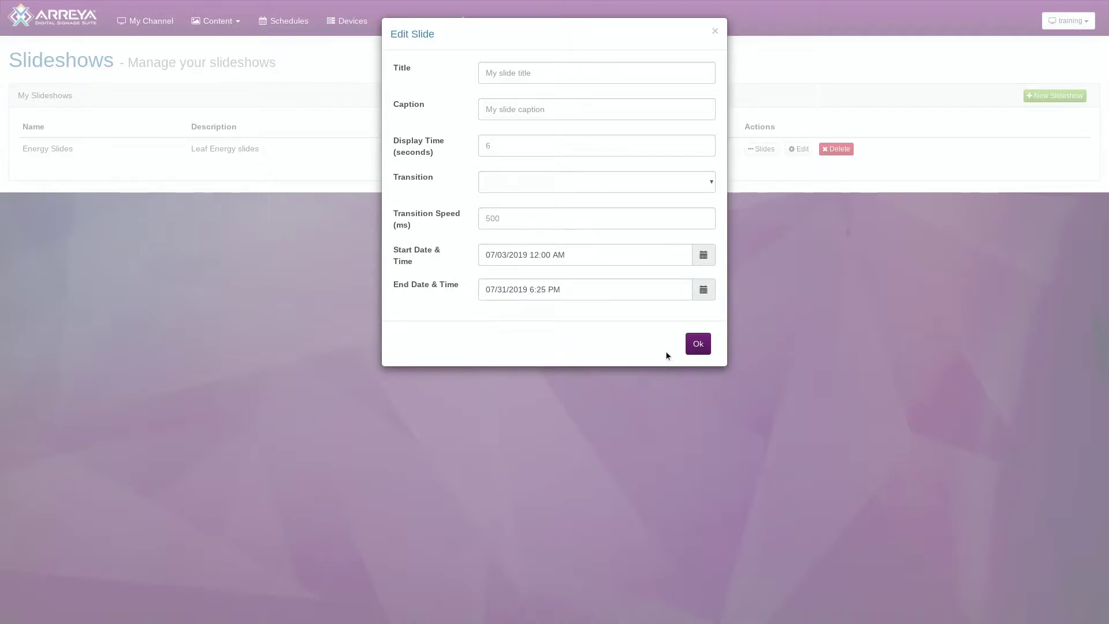
pyautogui.click(697, 343)
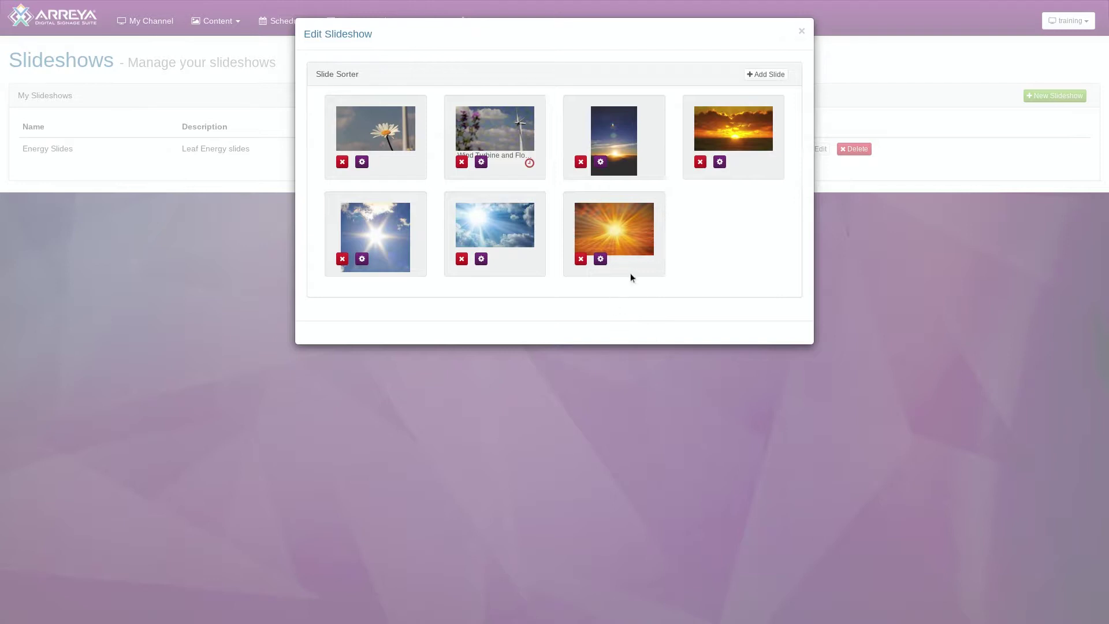
pyautogui.click(799, 32)
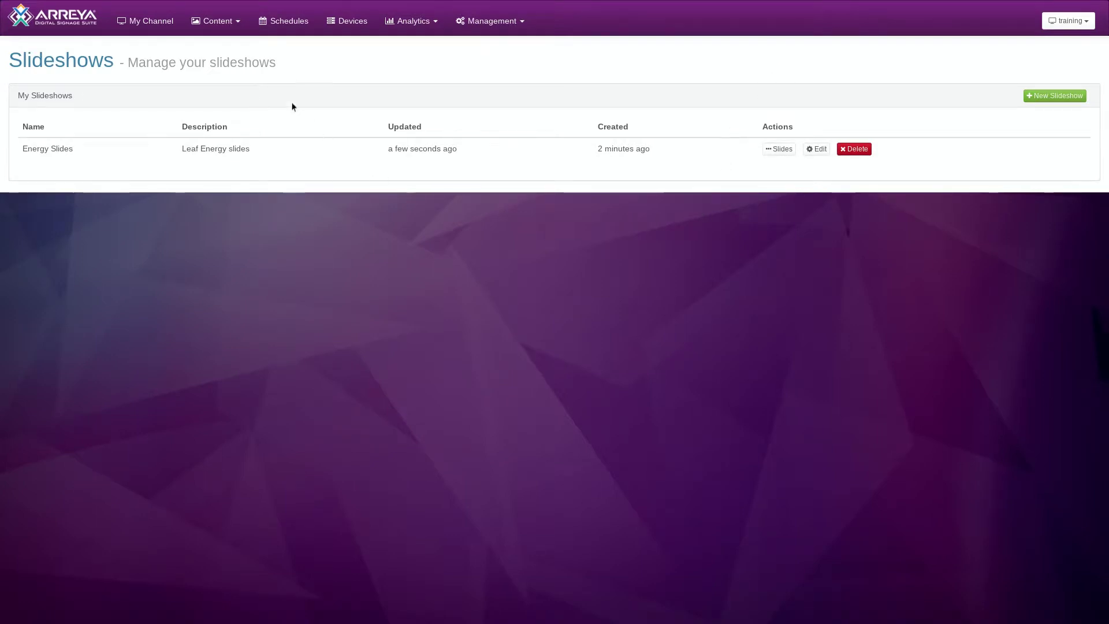
# Open the Training presentation for editing.
pyautogui.click(228, 26)
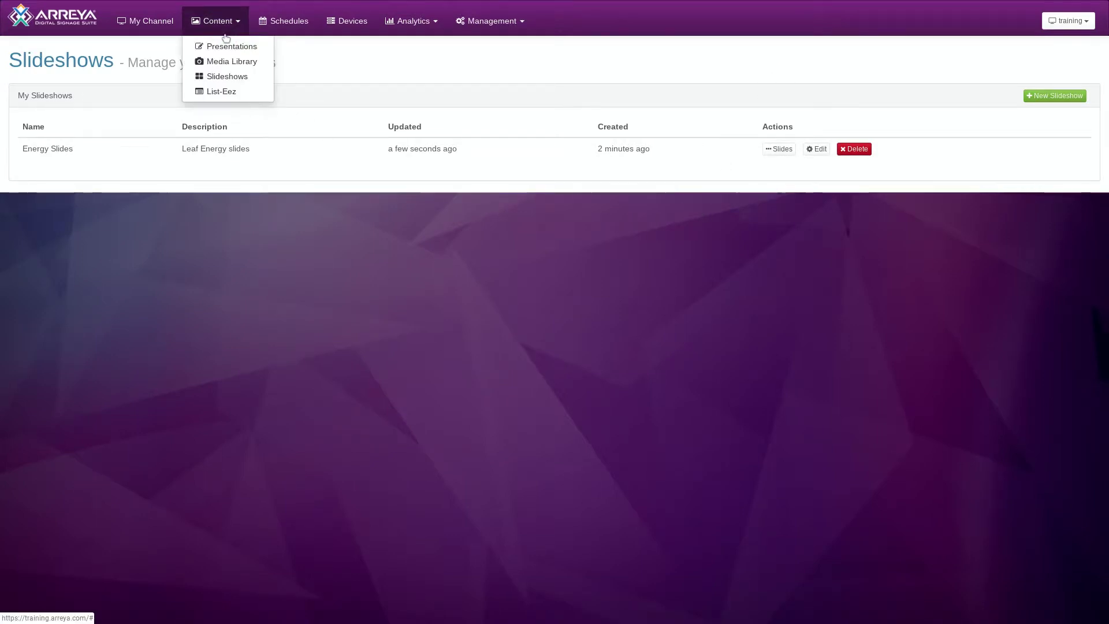
pyautogui.click(222, 46)
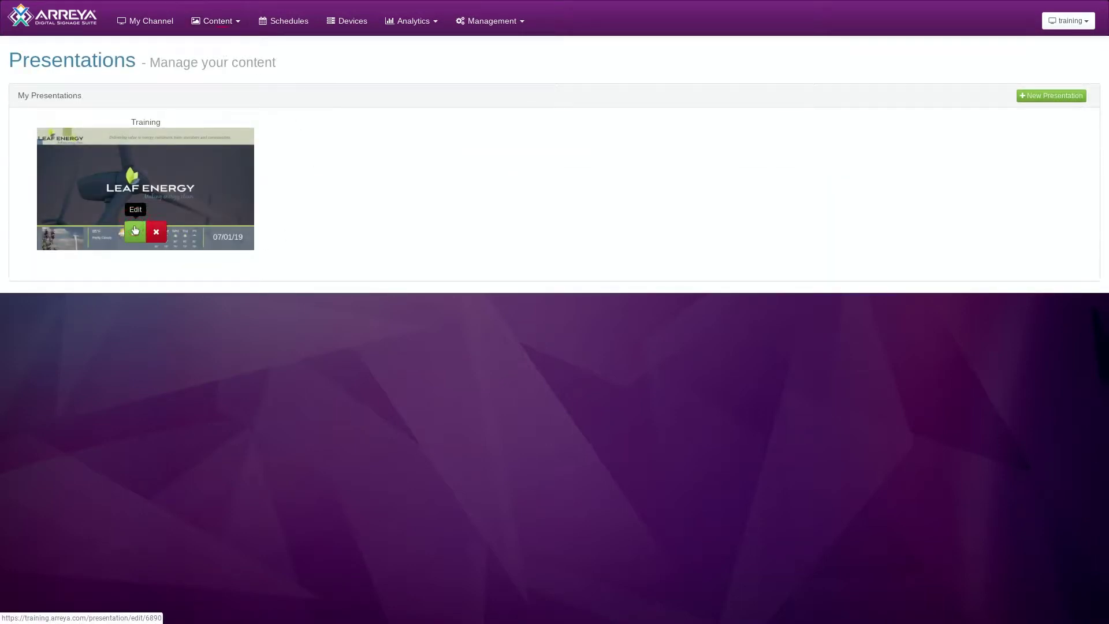
pyautogui.click(136, 230)
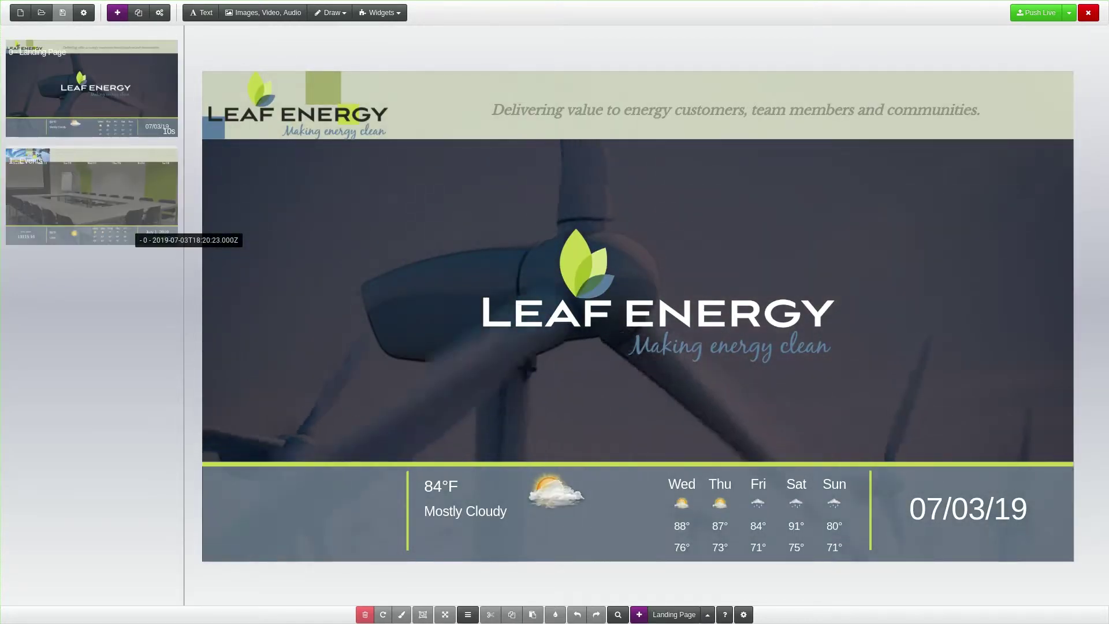
# Start a Slideshow widget on the Landing Page, choose Energy Slides as its slideshow, and review the slides in its slide sorter.
pyautogui.click(380, 12)
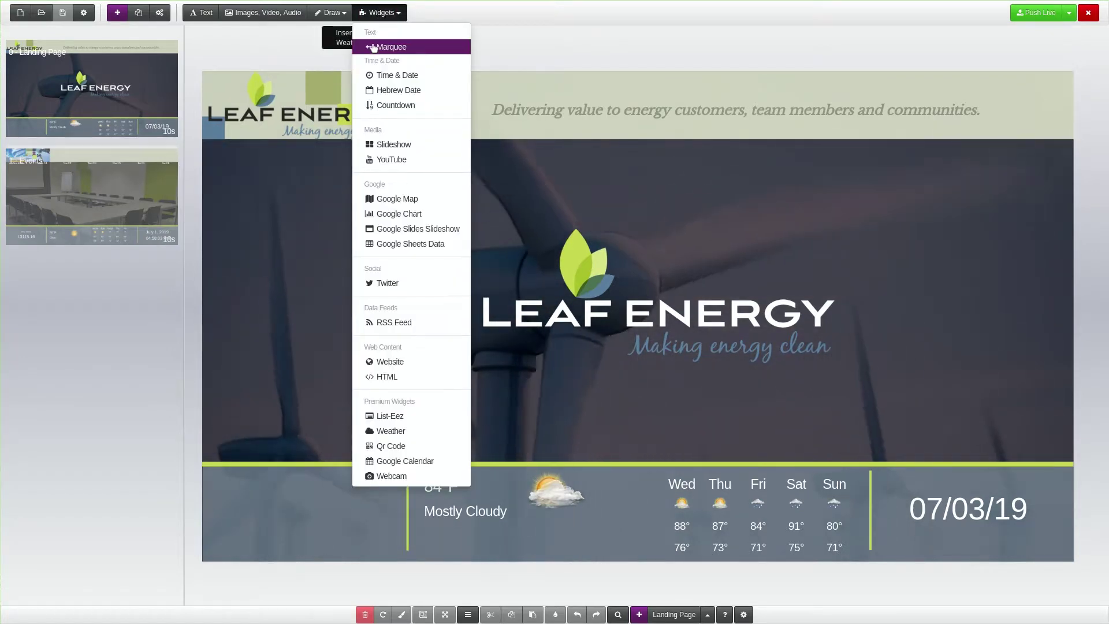
pyautogui.click(381, 145)
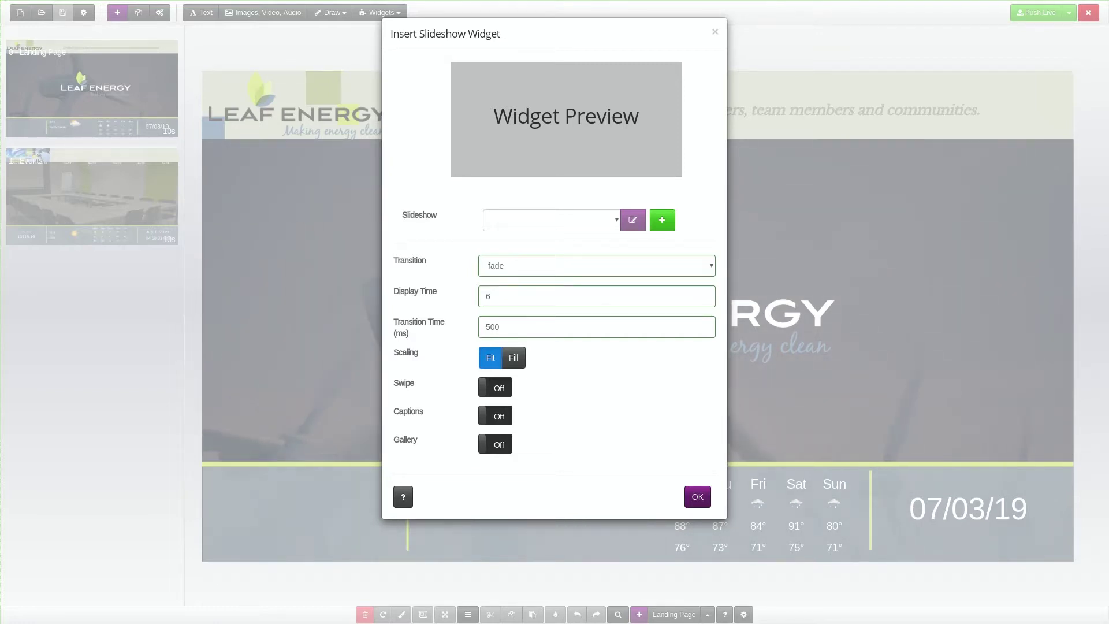
pyautogui.click(522, 218)
pyautogui.click(488, 255)
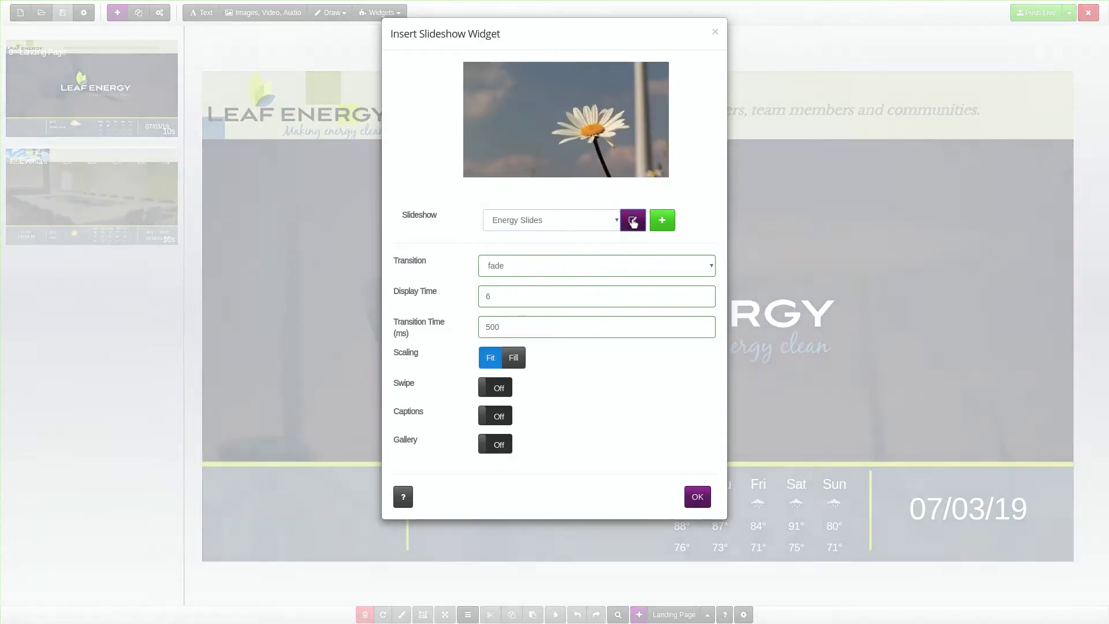
pyautogui.click(632, 220)
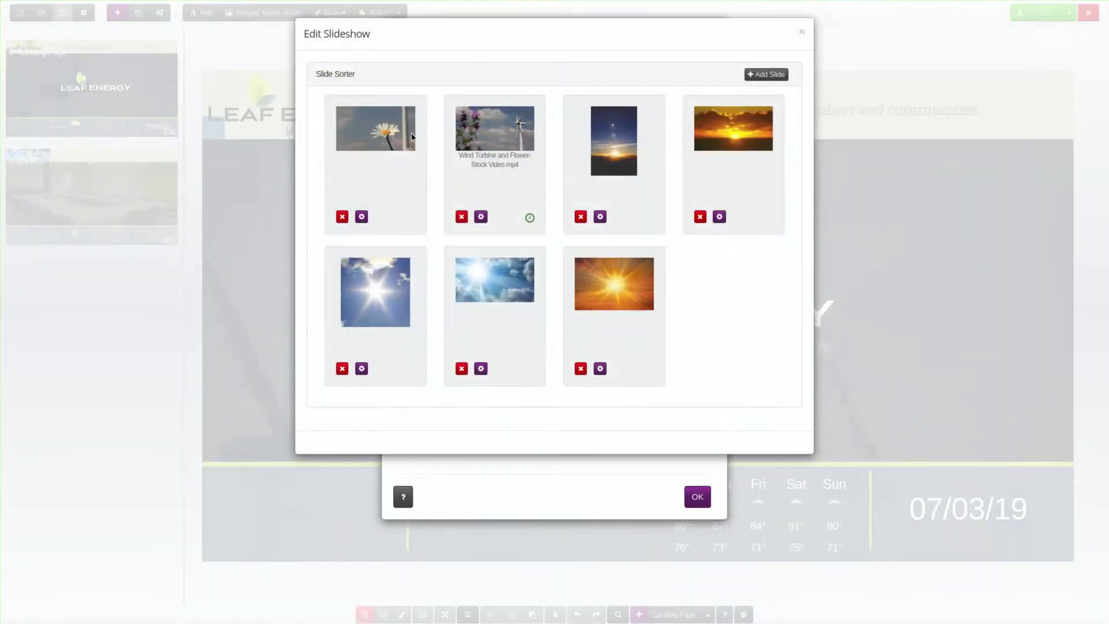
pyautogui.click(801, 32)
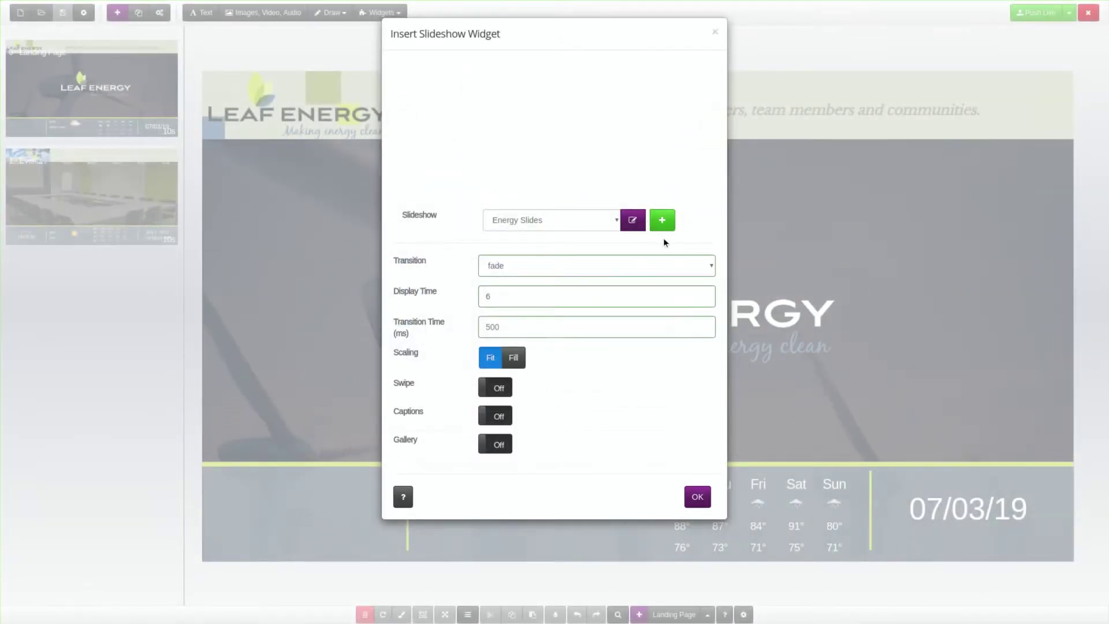
# Set the widget's transition to flipVert, its display time to 20 and its scaling to Fill.
pyautogui.click(516, 273)
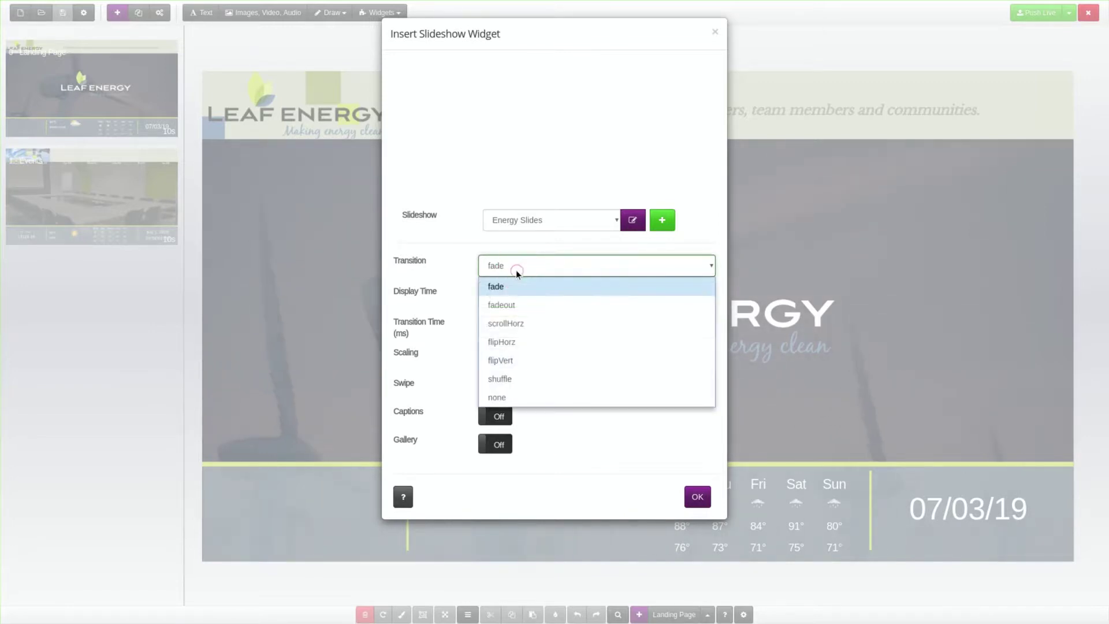
pyautogui.click(519, 360)
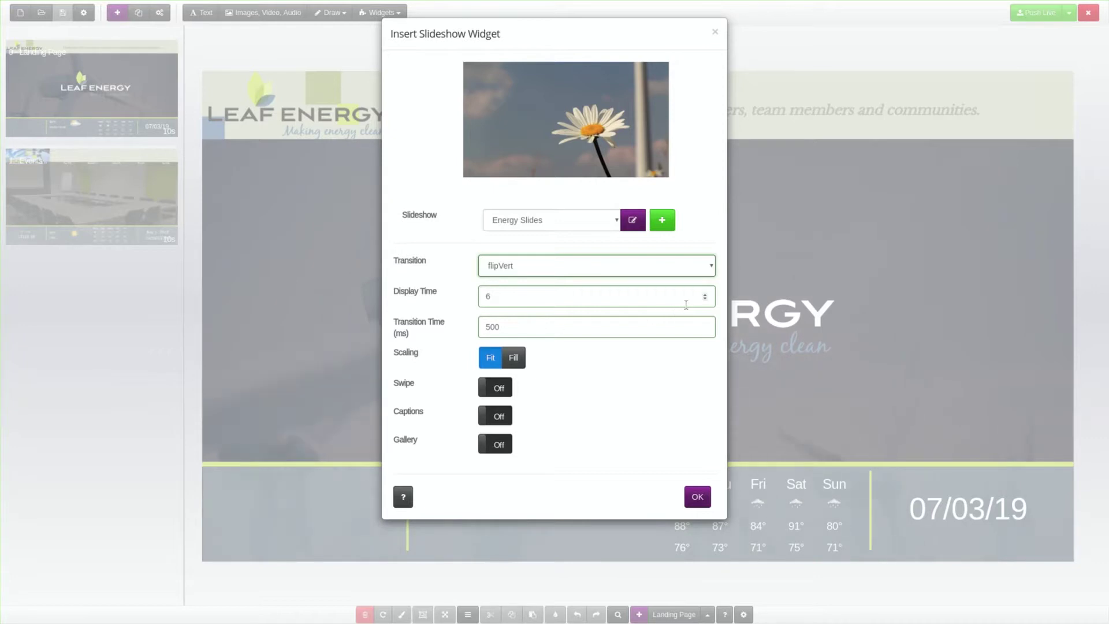
pyautogui.click(704, 296)
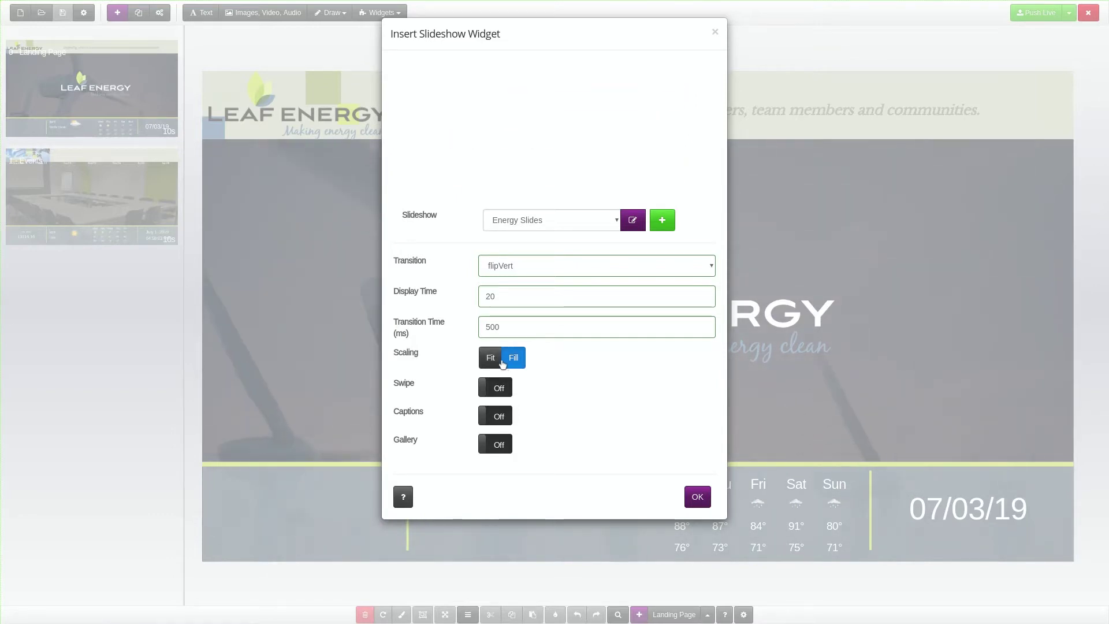
# Try the widget's Swipe, Captions and Gallery options one at a time, turning each one back off.
pyautogui.click(499, 389)
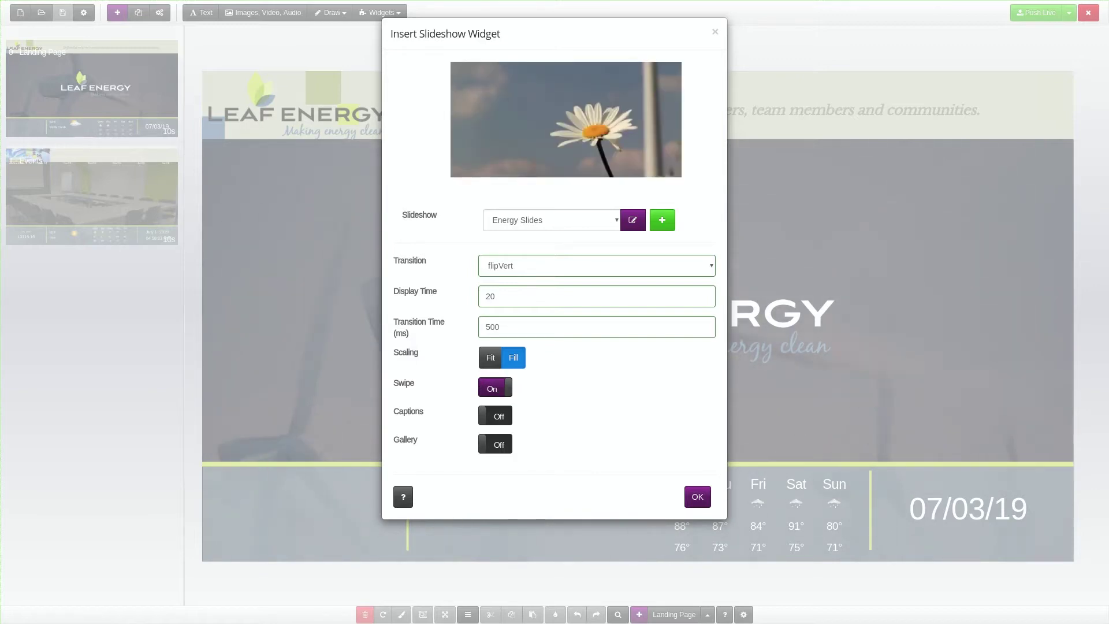
pyautogui.click(500, 391)
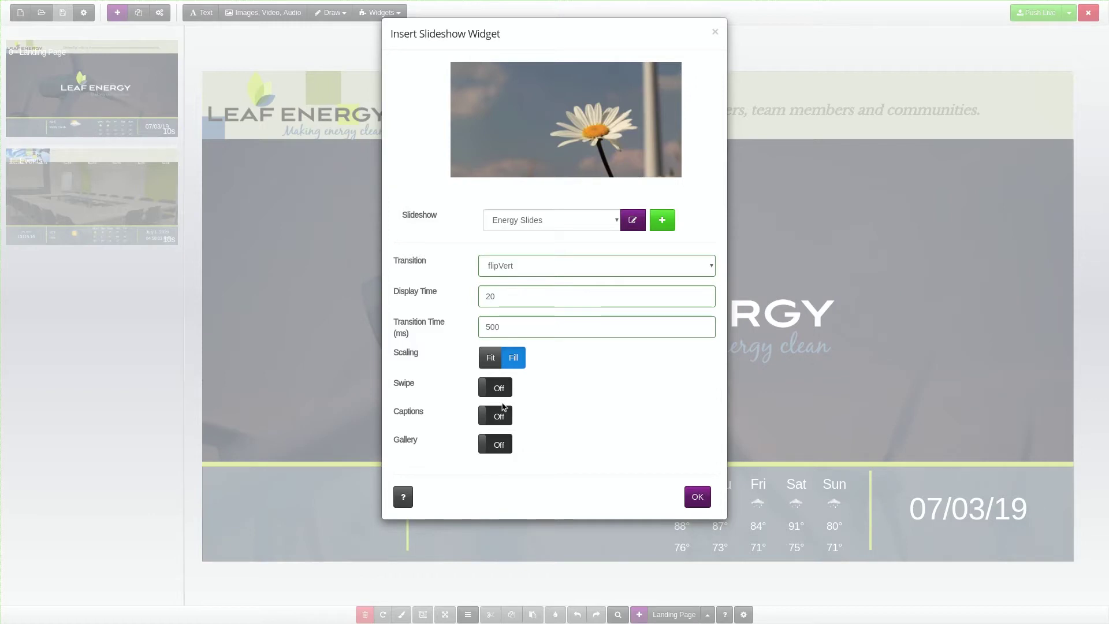
pyautogui.click(504, 414)
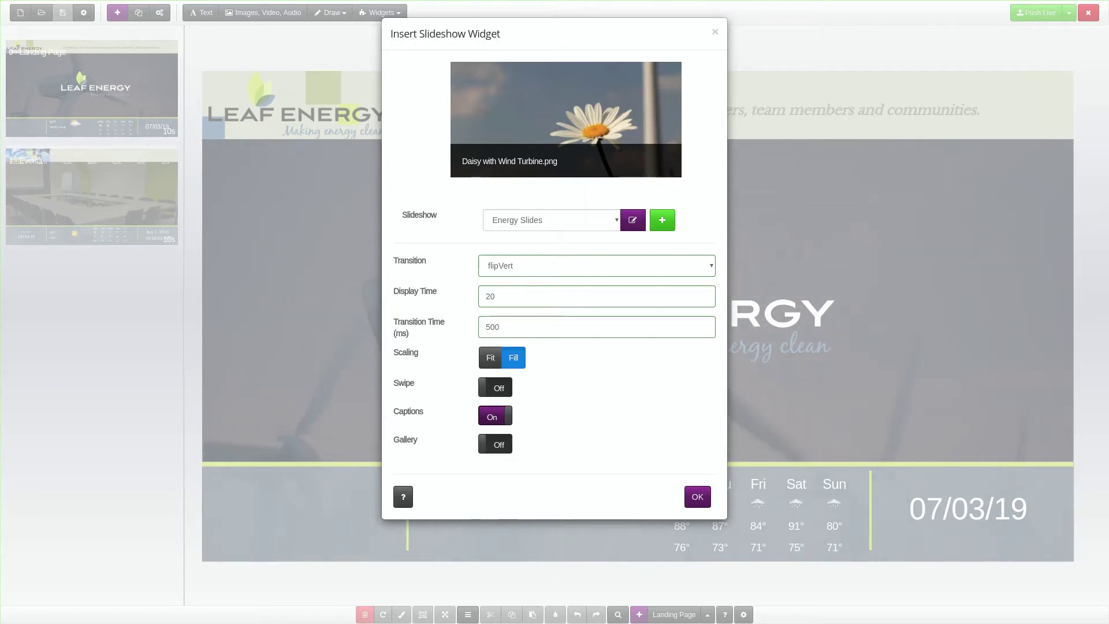
pyautogui.click(495, 416)
pyautogui.click(497, 445)
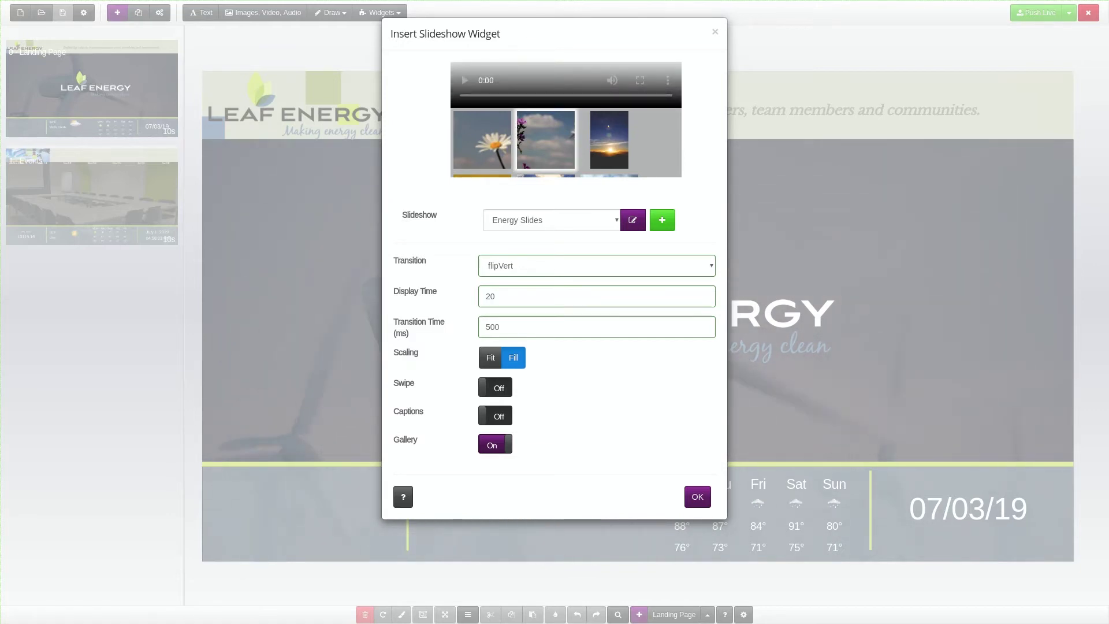
pyautogui.click(495, 443)
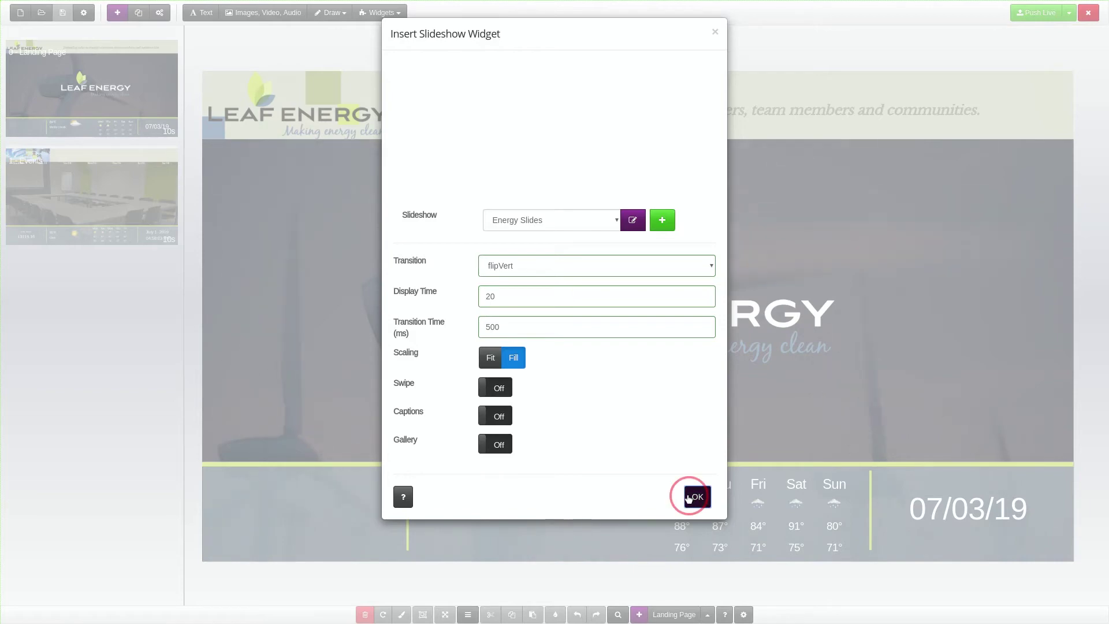
# Insert the slideshow widget on the Landing Page and change its scaling to Fit.
pyautogui.click(692, 497)
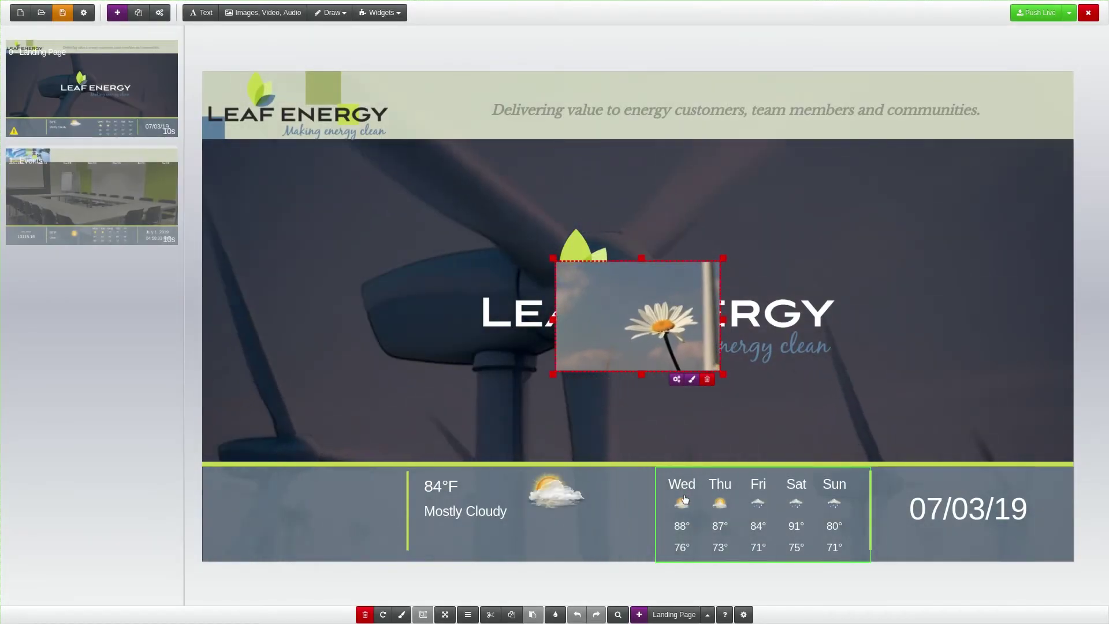
pyautogui.click(676, 380)
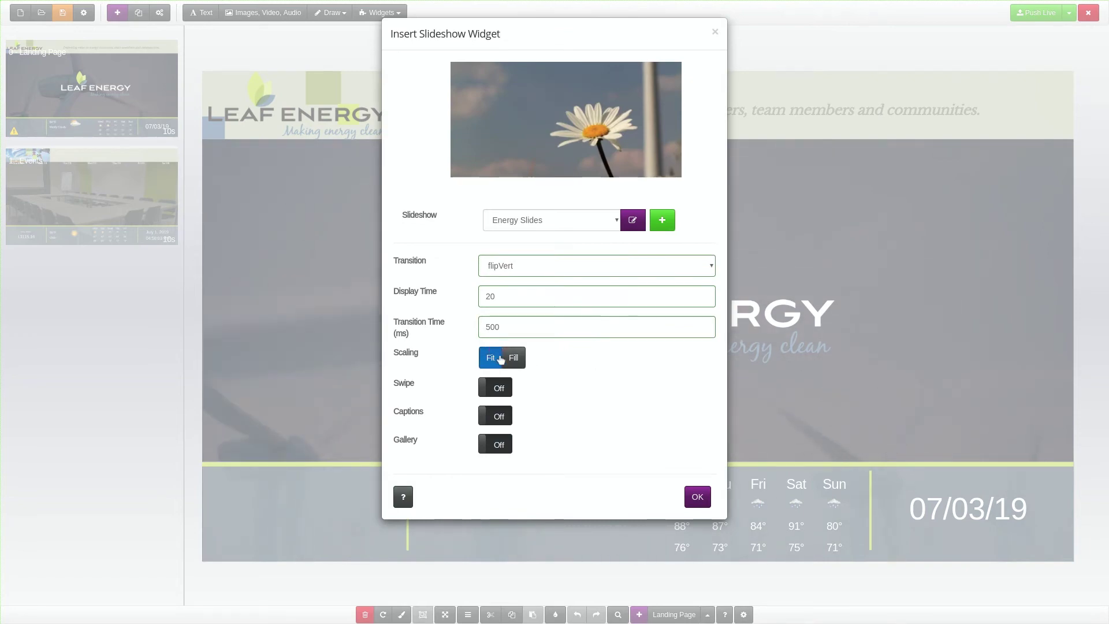
pyautogui.click(697, 497)
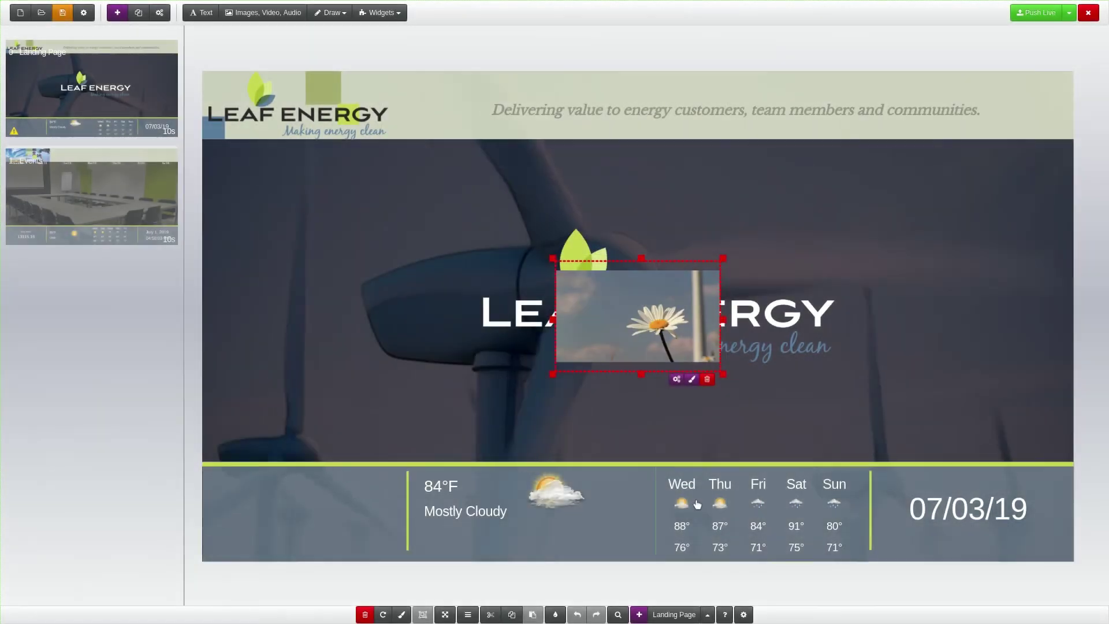
# Move the widget into the empty footer area beside the weather, resize it to about 447 by 202, and check its basic style settings.
pyautogui.moveTo(606, 331); pyautogui.dragTo(248, 521)
pyautogui.moveTo(371, 445); pyautogui.dragTo(409, 467)
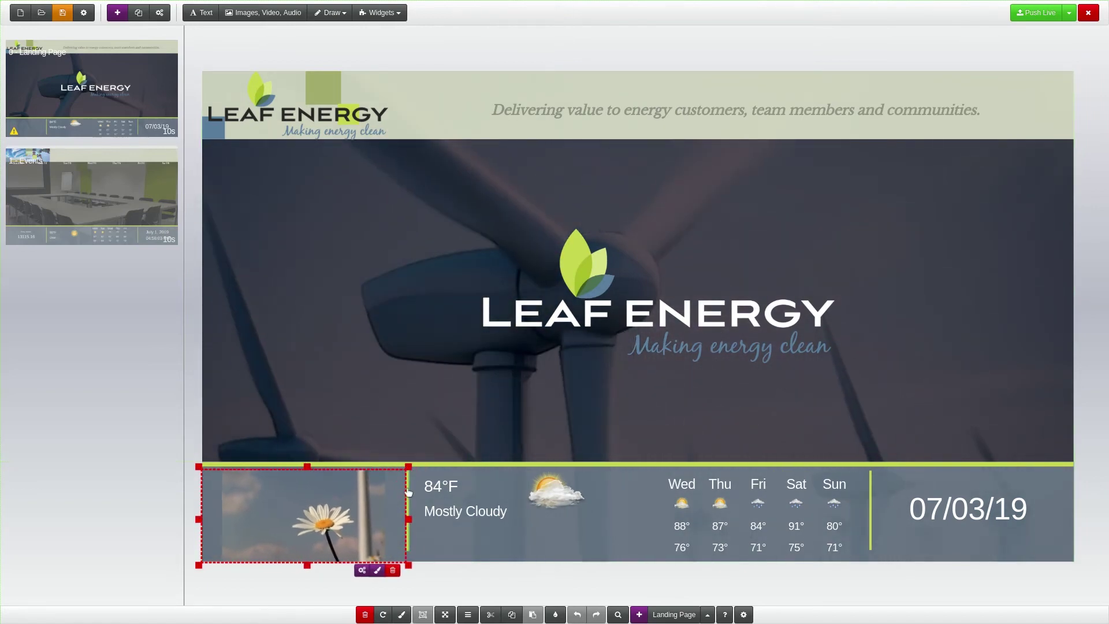
pyautogui.click(378, 571)
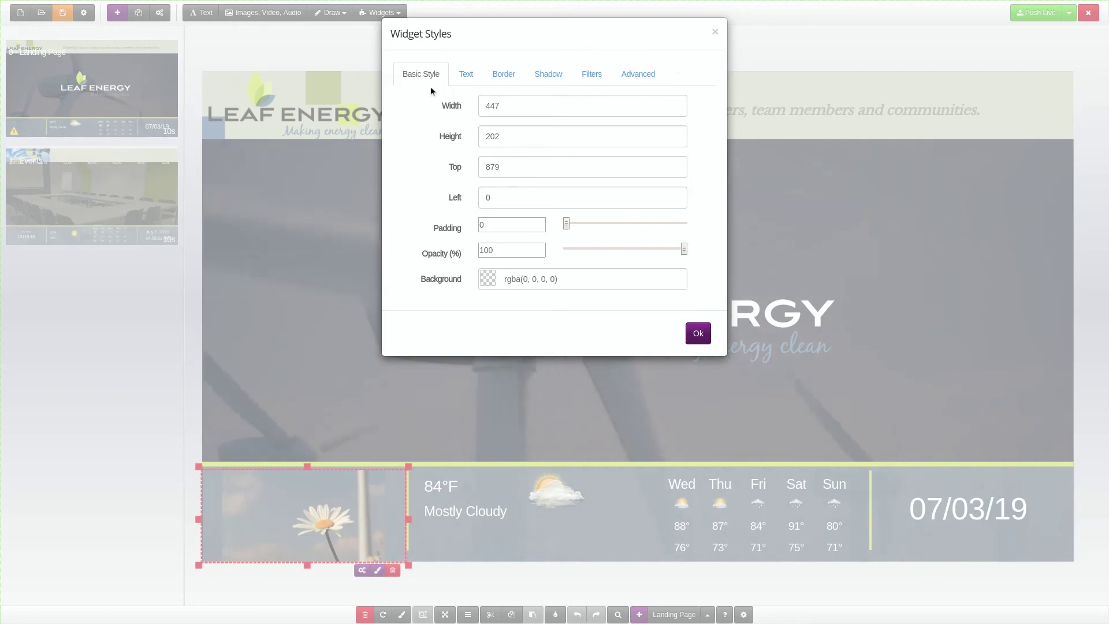
pyautogui.click(694, 331)
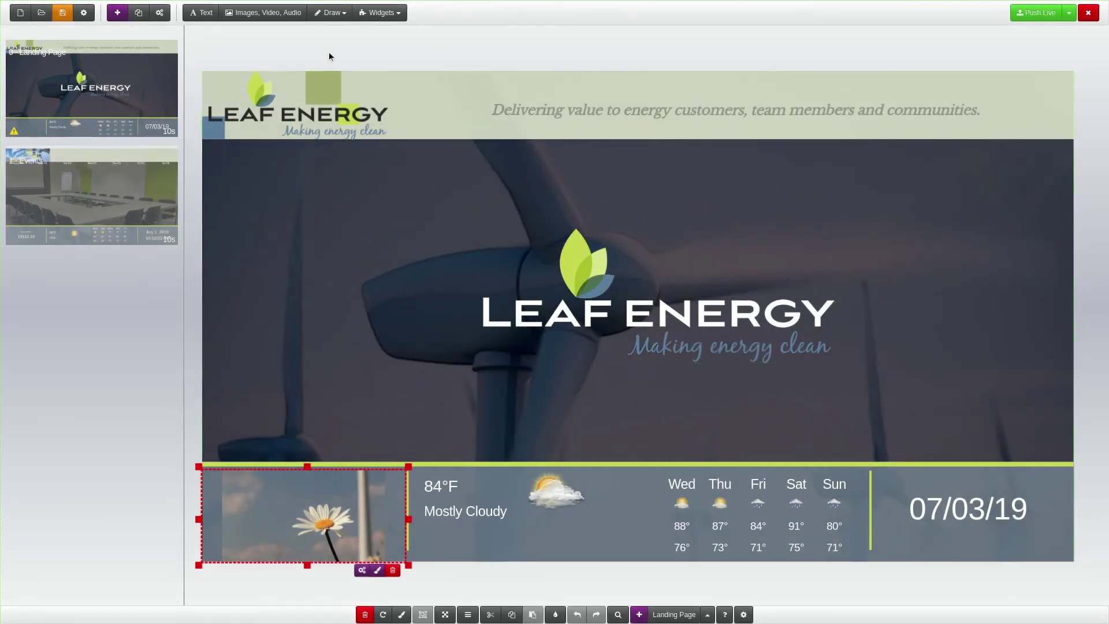
# Push the updated presentation live.
pyautogui.click(366, 18)
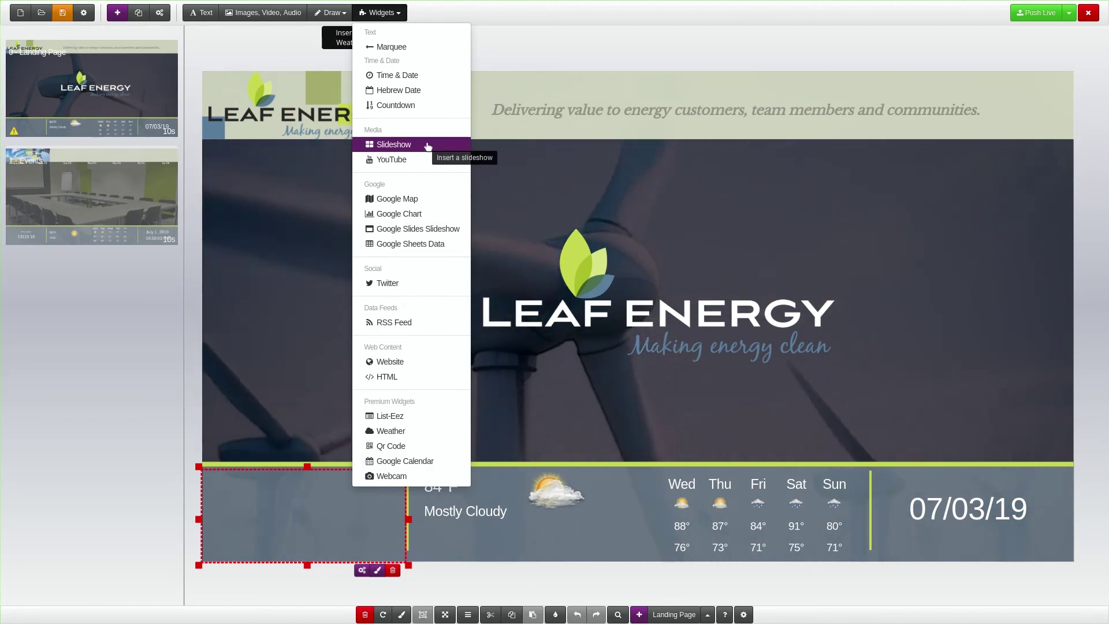
pyautogui.click(1036, 14)
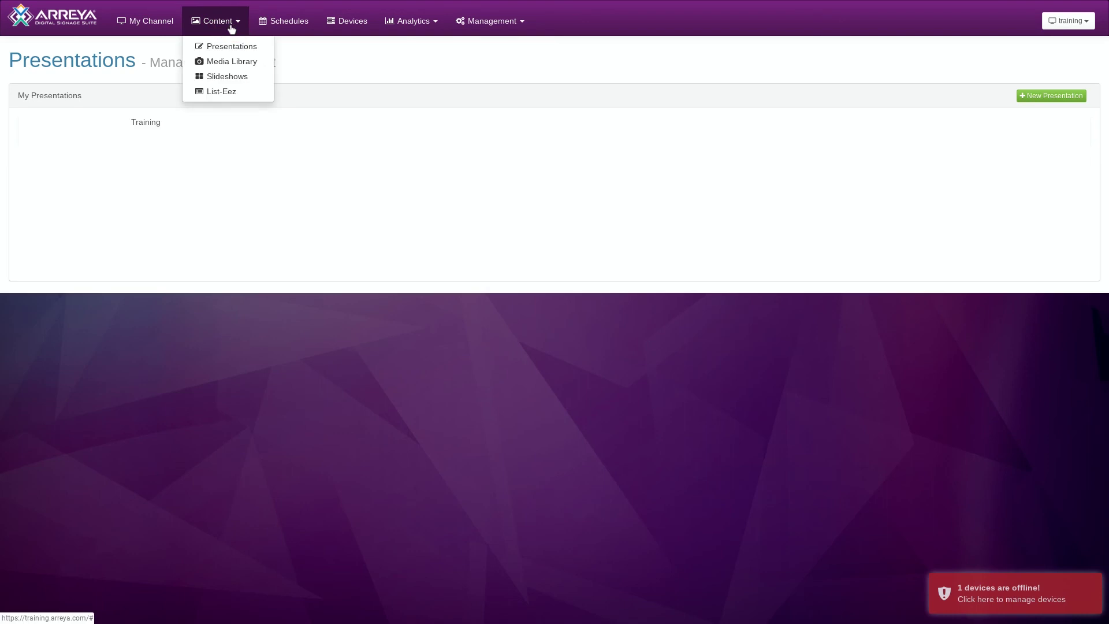
# Go to the slideshow management page and open the slides of Energy Slides for editing.
pyautogui.click(225, 75)
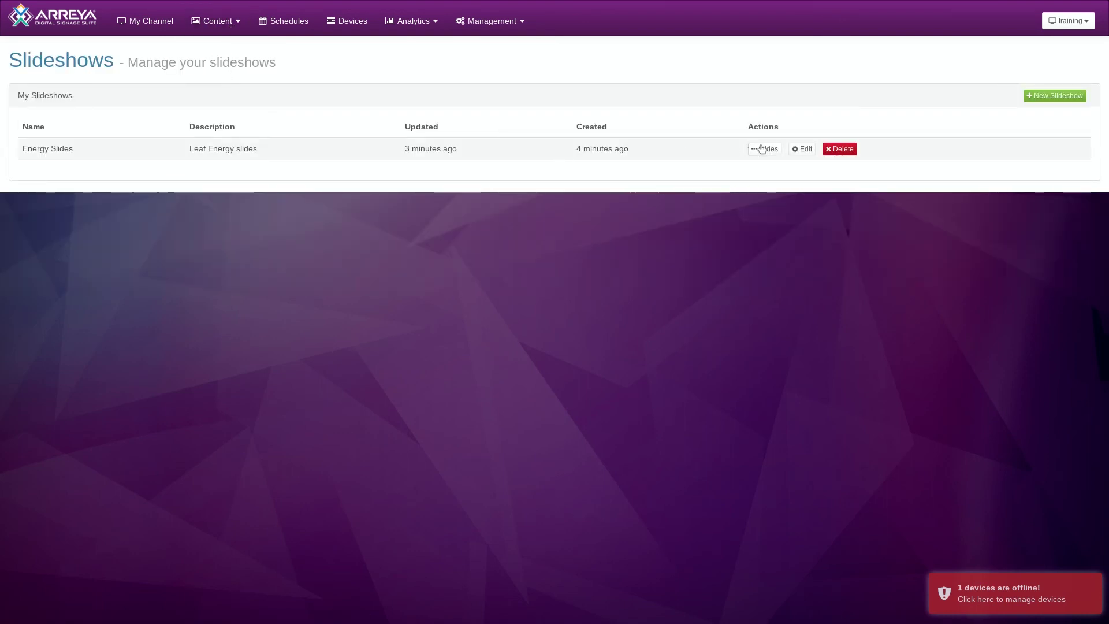
pyautogui.click(762, 149)
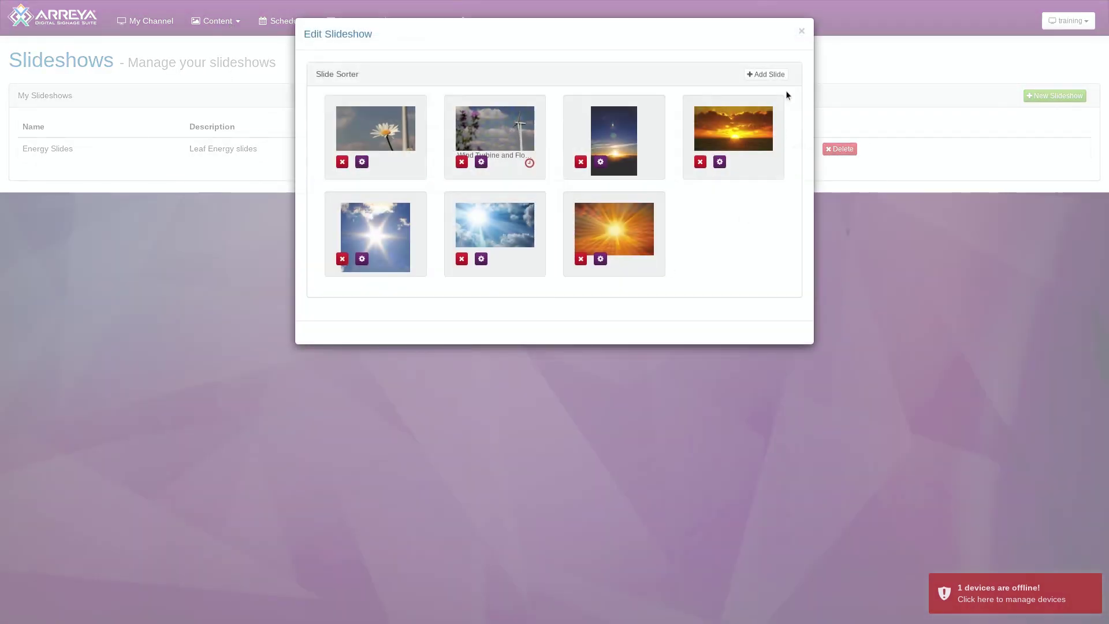